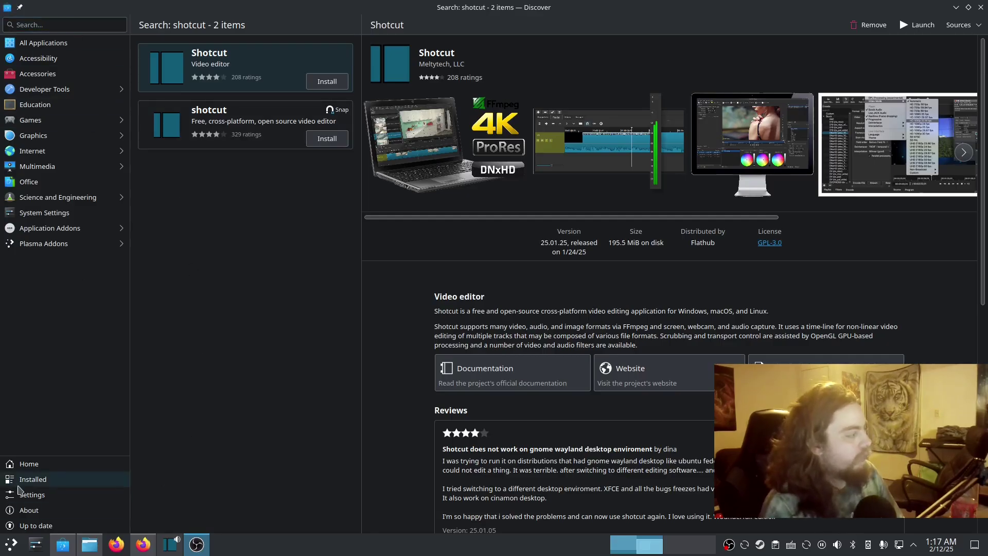
# Open the Shotcut video editor's details page from the two 'shotcut' search results.
pyautogui.moveTo(63, 549)
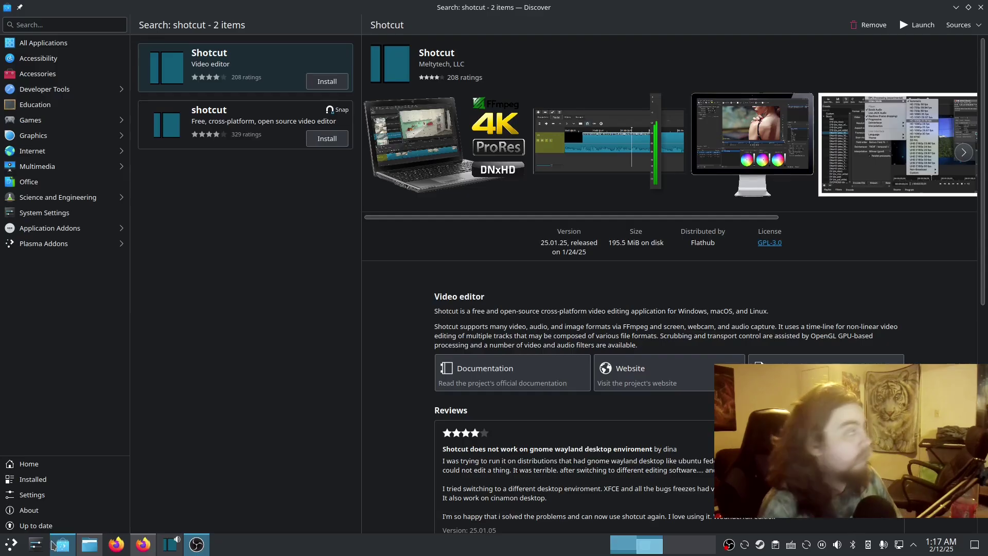
# Search Discover for 'bo' and open the Bottles details page to confirm it is installed.
pyautogui.click(55, 25)
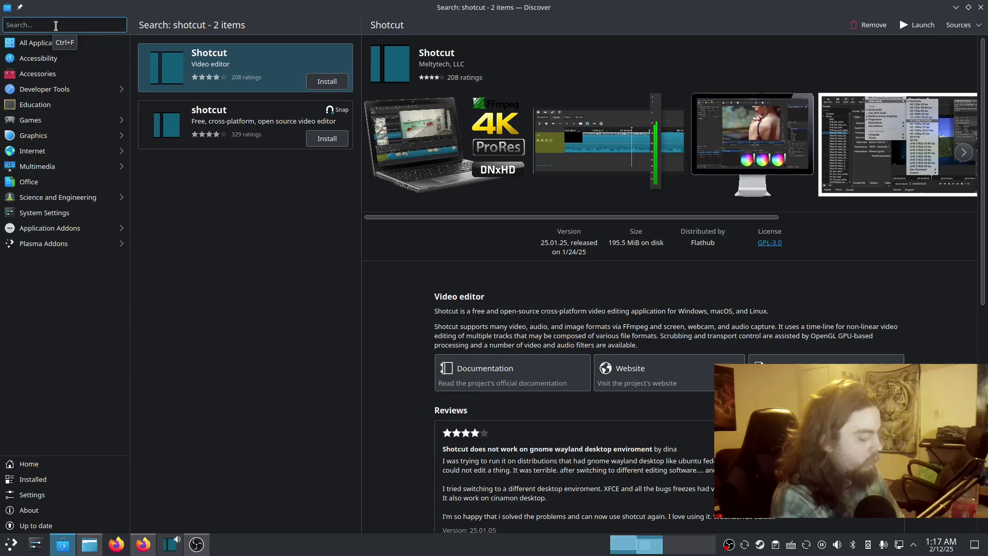
pyautogui.write('bottles')
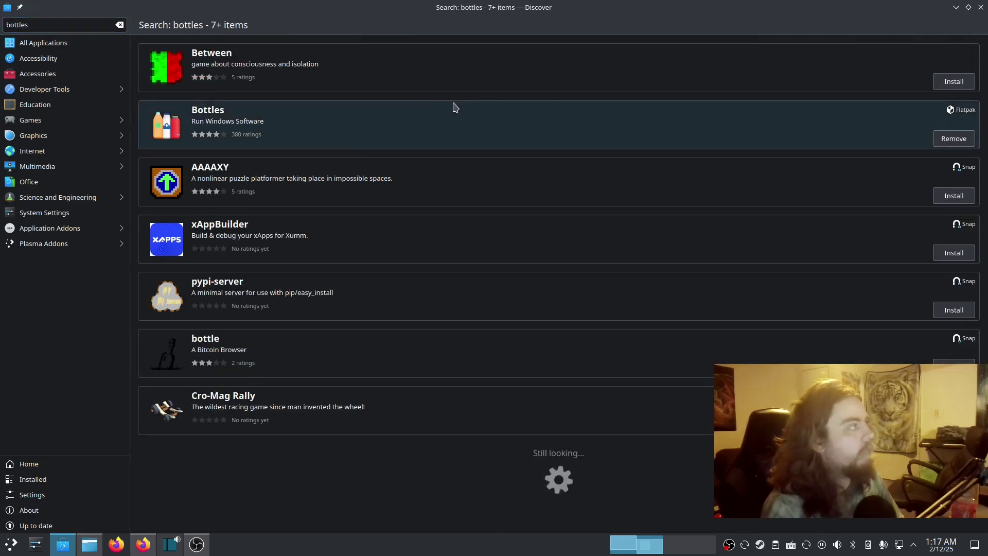
pyautogui.click(596, 127)
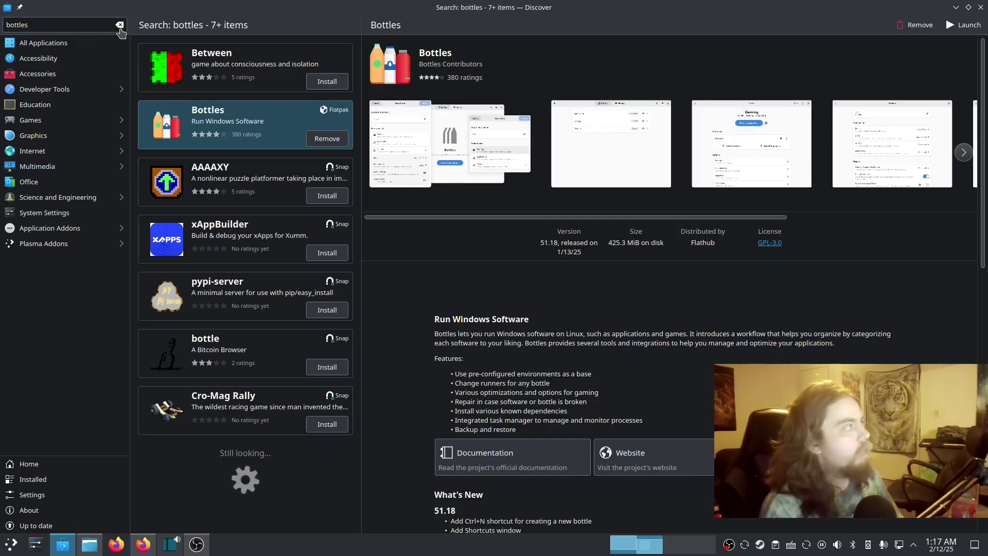
# Replace the search with 'fla' and open Flatseal's details page.
pyautogui.doubleClick(55, 22)
pyautogui.write('flatseal')
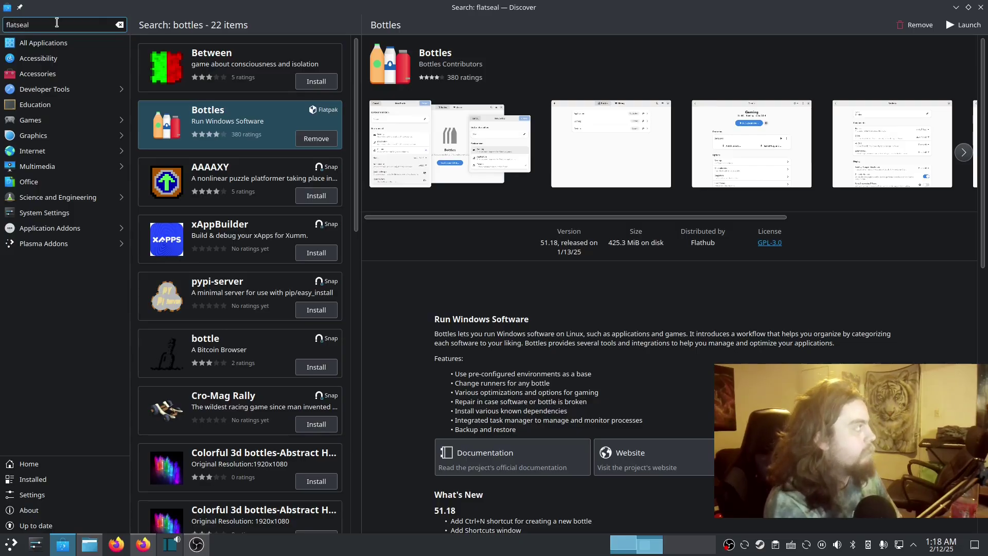
pyautogui.click(344, 59)
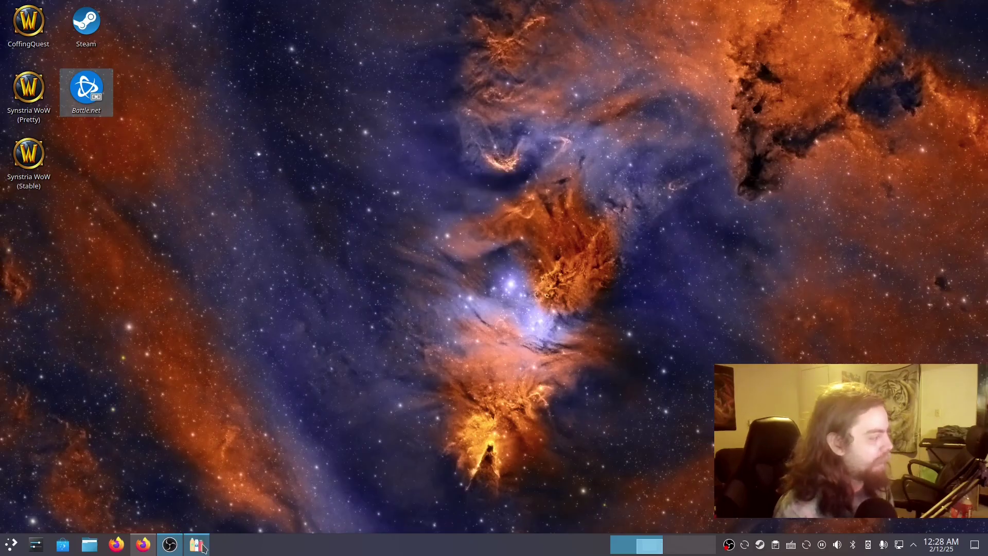
# Close the Bottles window and relaunch Bottles from the application launcher.
pyautogui.click(196, 544)
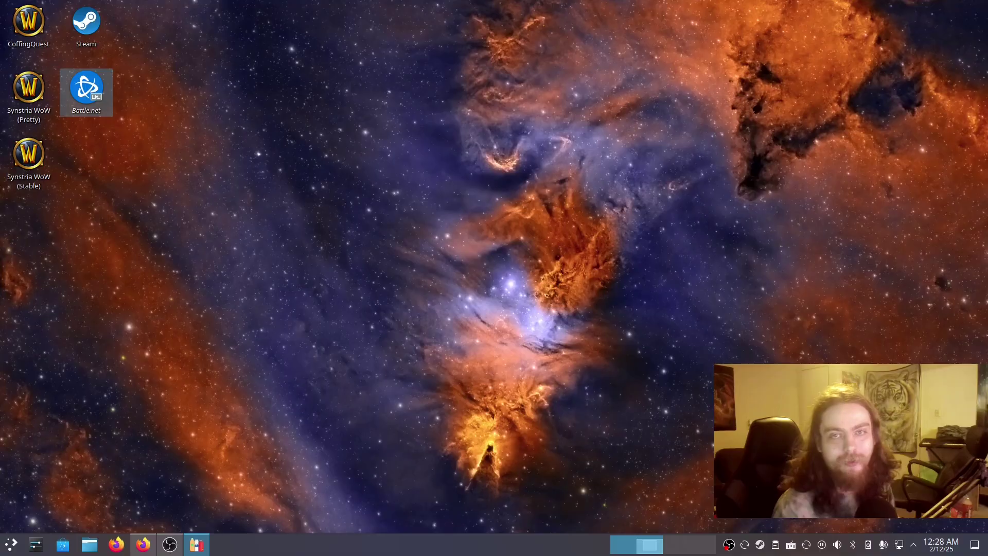
pyautogui.moveTo(690, 108); pyautogui.dragTo(510, 89)
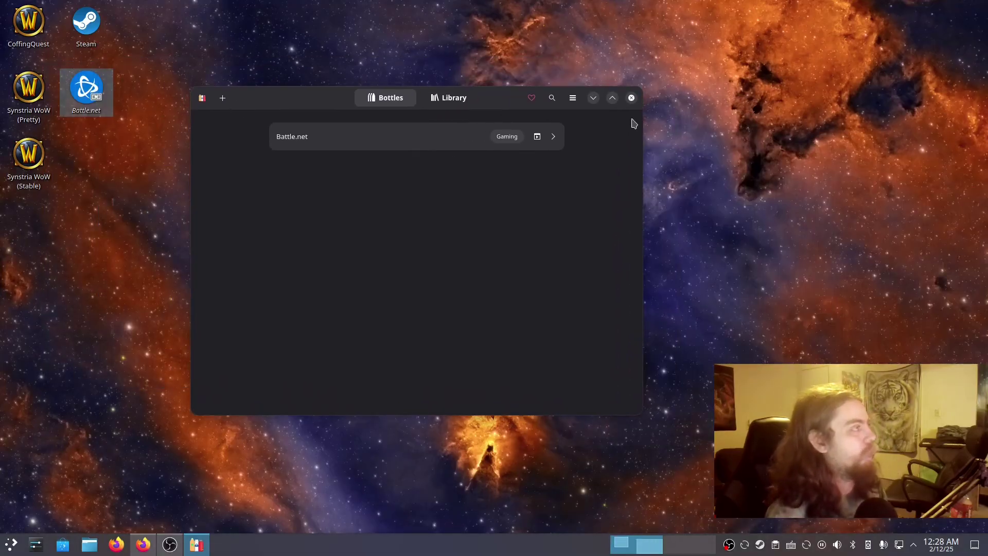
pyautogui.click(631, 97)
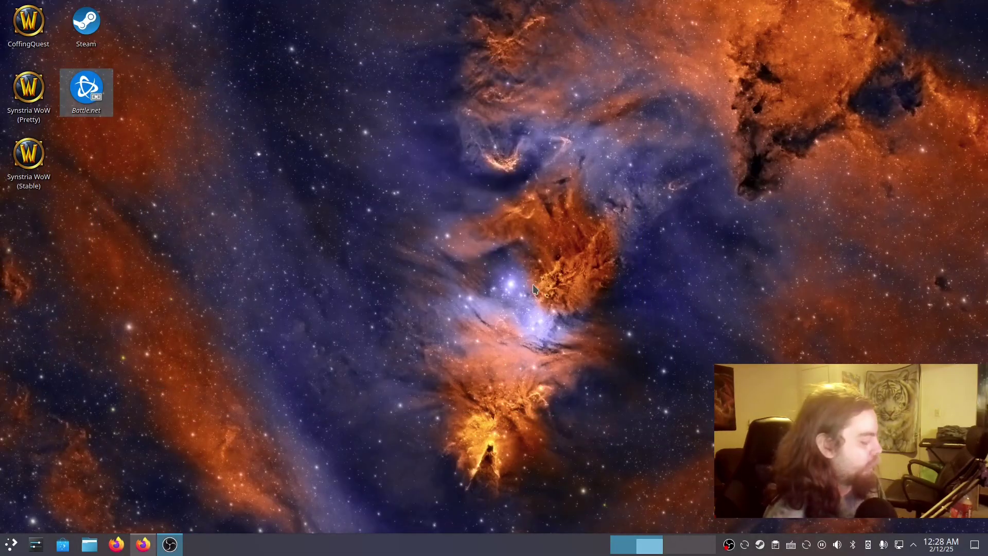
pyautogui.press('super')
pyautogui.write('bott')
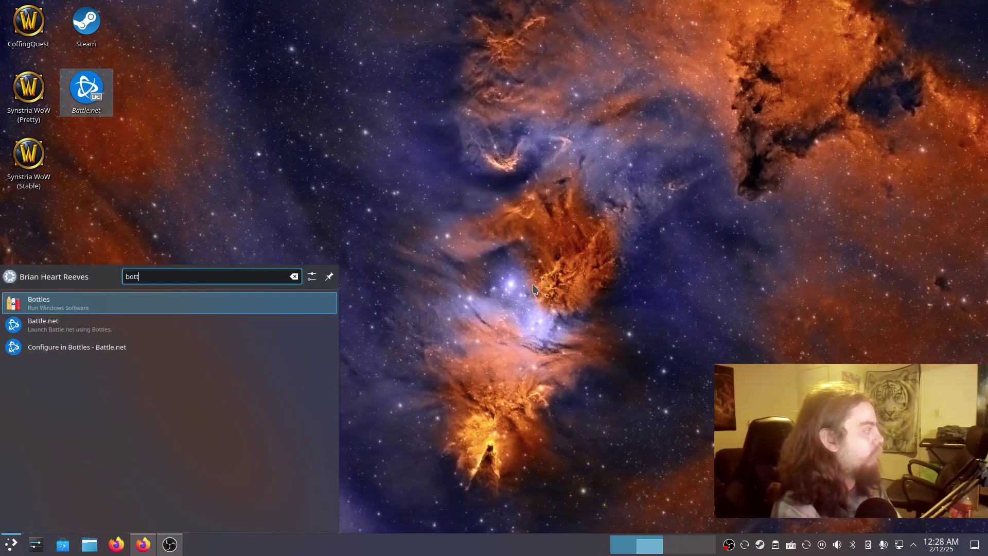
pyautogui.press('Return')
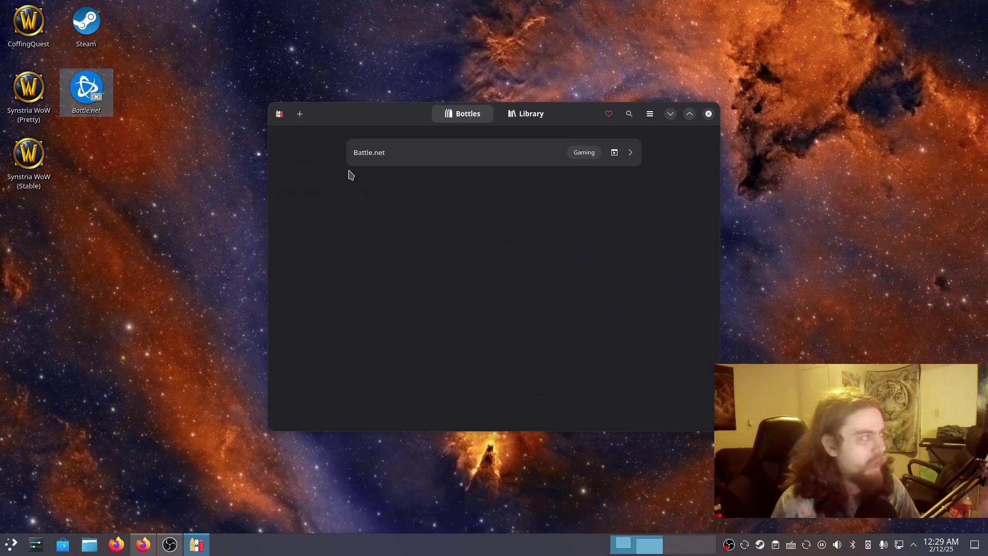
# Create a new Gaming-type bottle named Ascension.
pyautogui.click(300, 113)
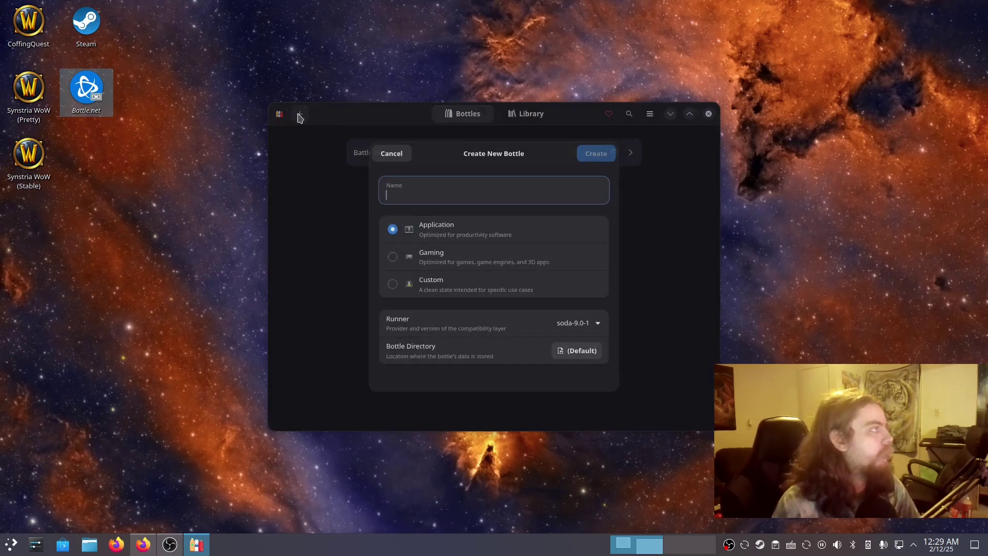
pyautogui.write('Ascension')
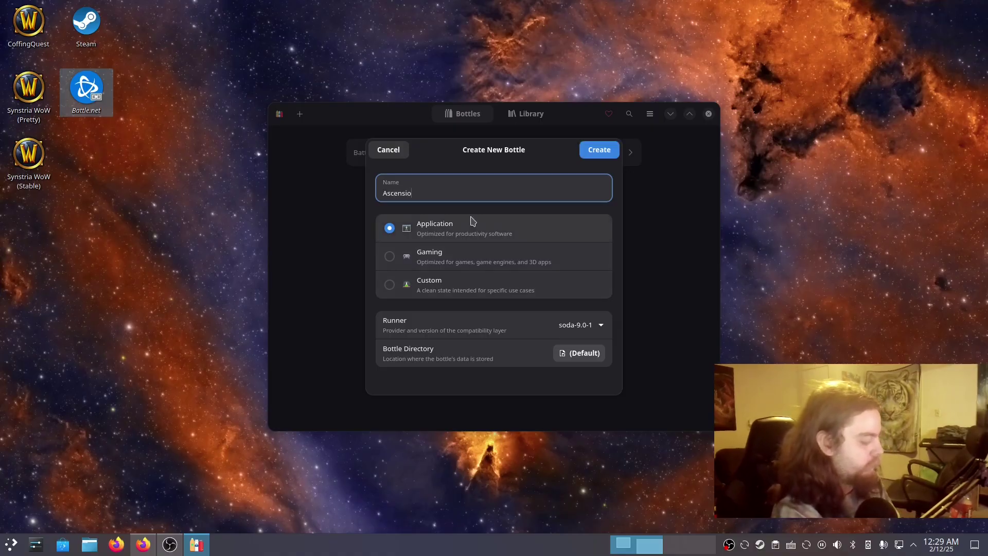
pyautogui.click(455, 272)
pyautogui.click(598, 150)
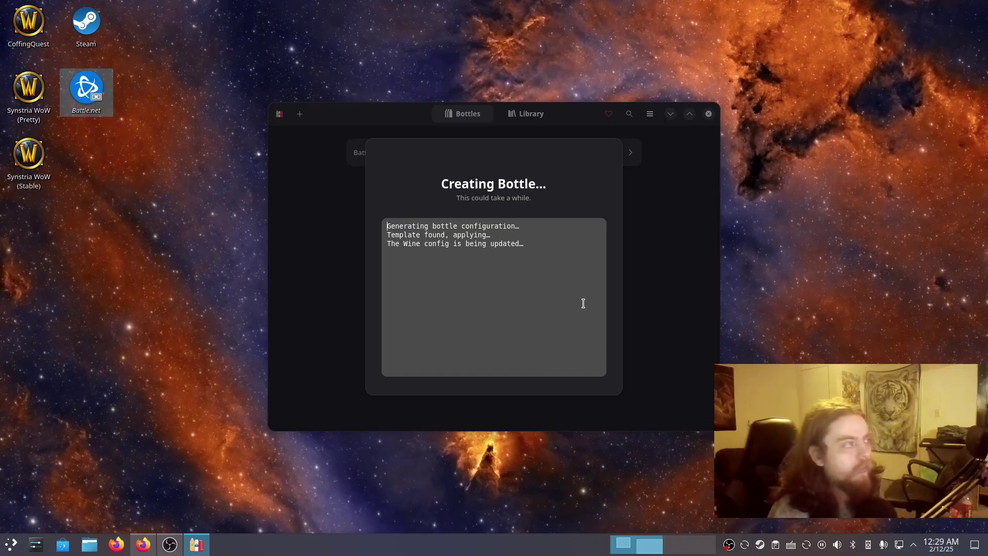
# In Firefox, show the 'Problem of installing Project Ascension' thread maximized.
pyautogui.hotkey('alt', 'Tab')
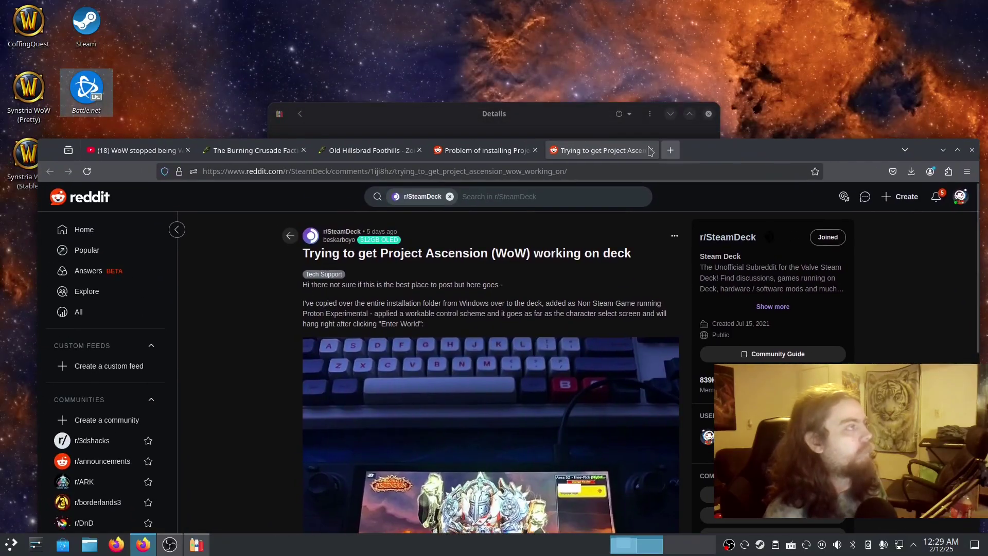
pyautogui.click(493, 151)
pyautogui.moveTo(748, 156); pyautogui.dragTo(652, 3)
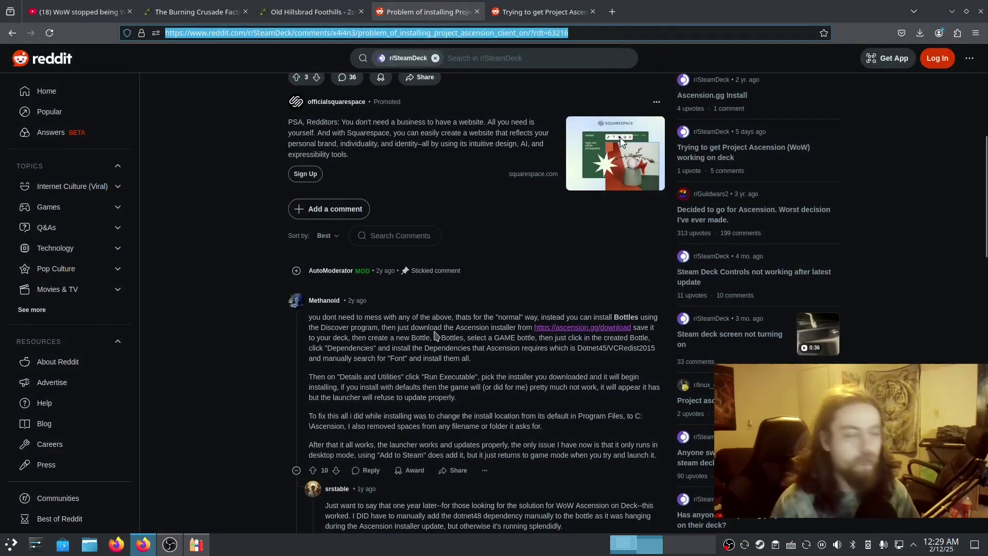
# Collapse the install-instructions comment, return to the thread, and center the Bottles details window.
pyautogui.click(505, 295)
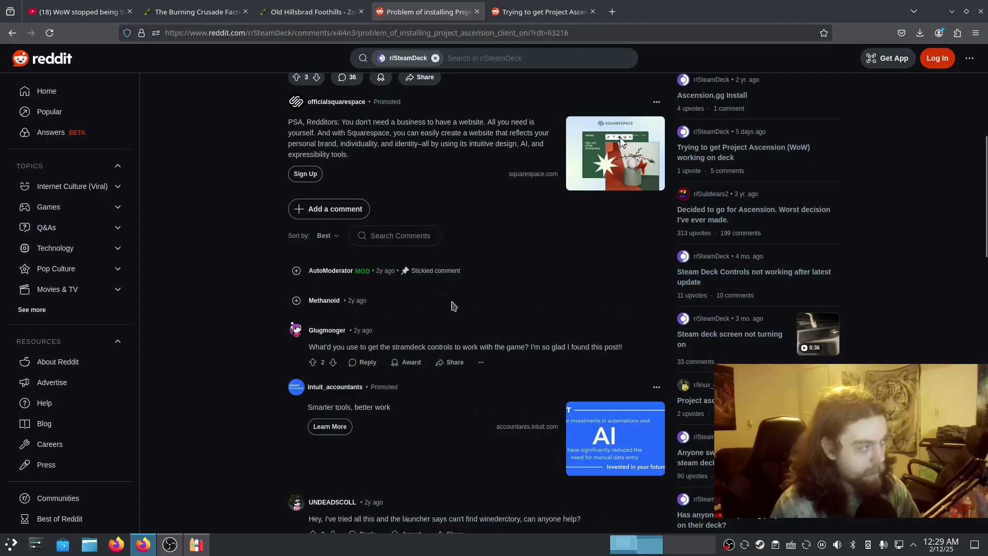
pyautogui.click(323, 300)
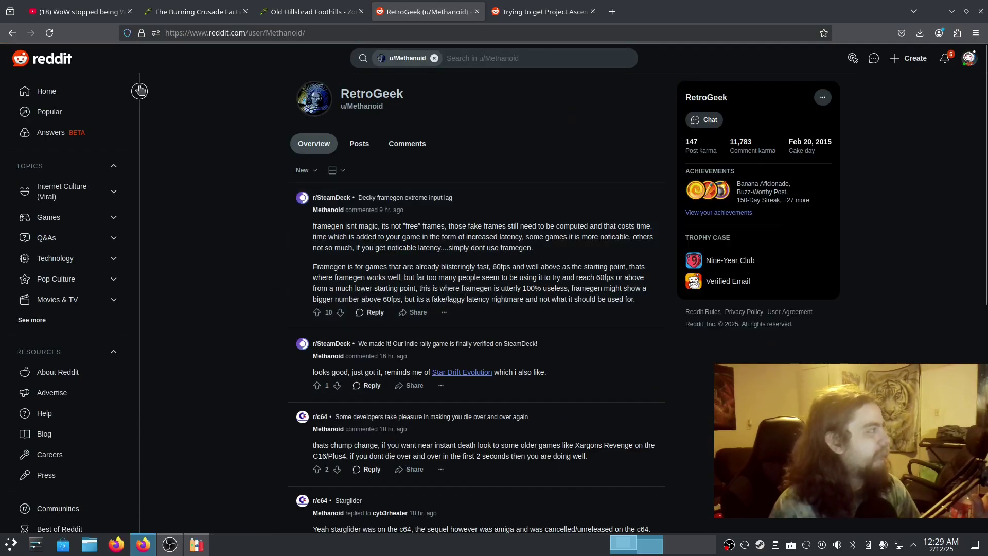
pyautogui.click(14, 32)
pyautogui.hotkey('alt', 'Tab')
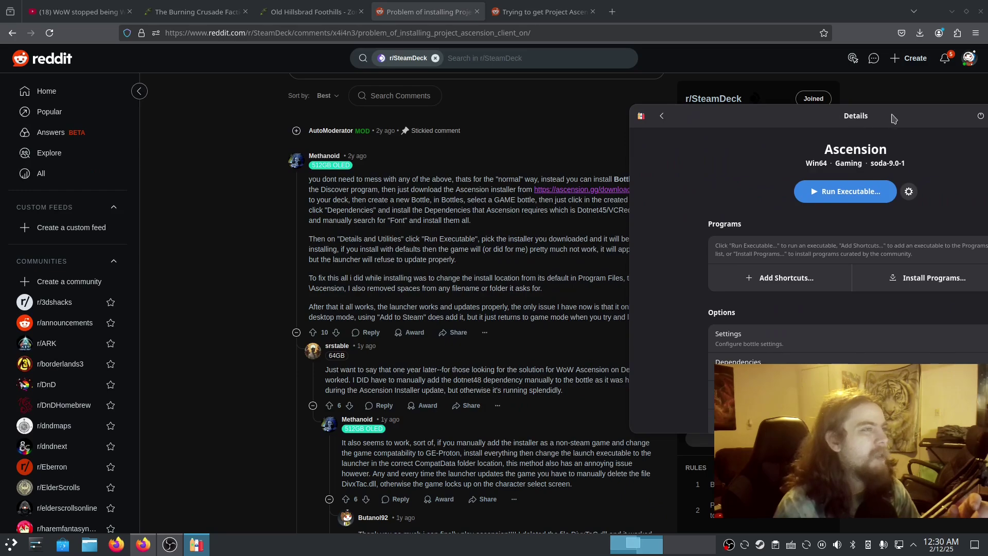
pyautogui.moveTo(827, 106); pyautogui.dragTo(396, 52)
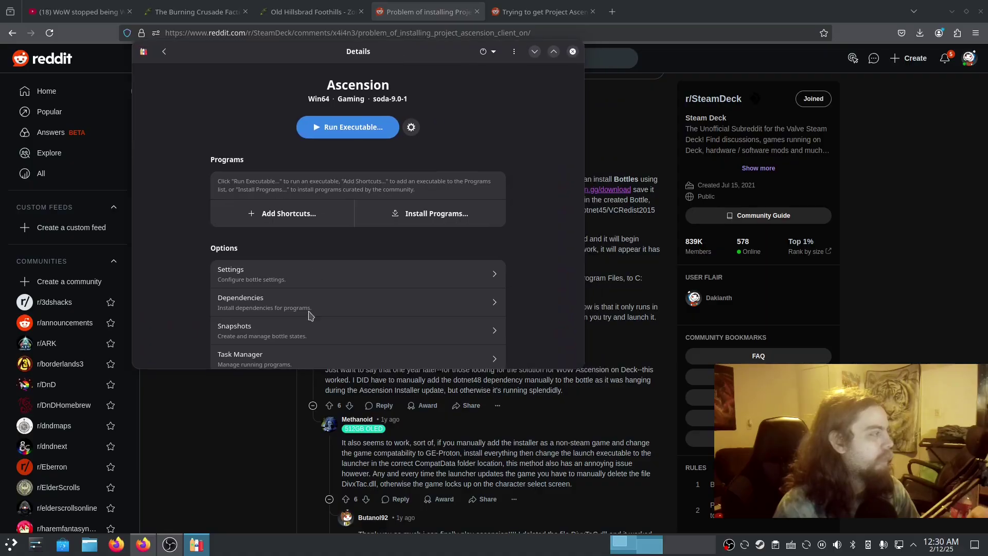
# Search the Ascension bottle's dependencies for dotnet45 and install it.
pyautogui.click(498, 309)
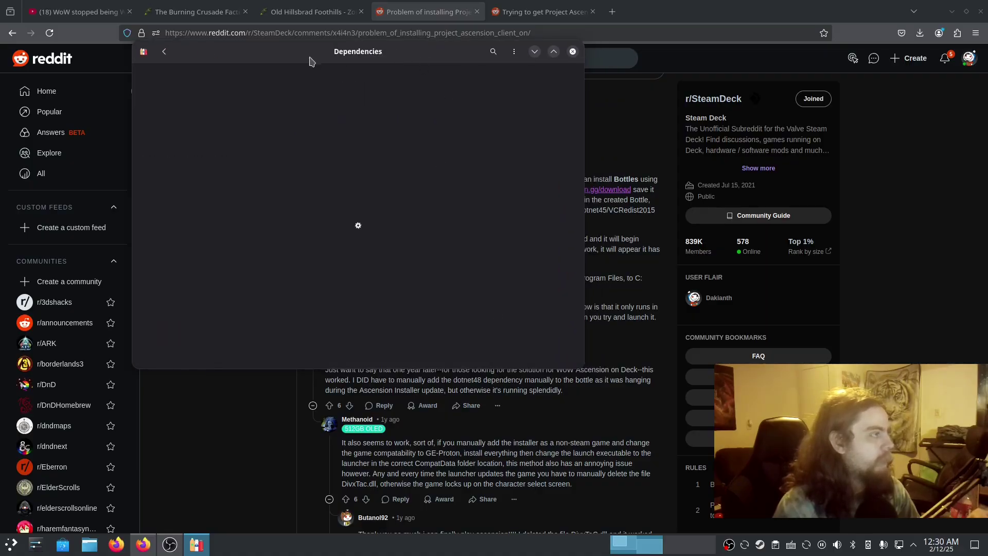
pyautogui.moveTo(309, 60); pyautogui.dragTo(643, 92)
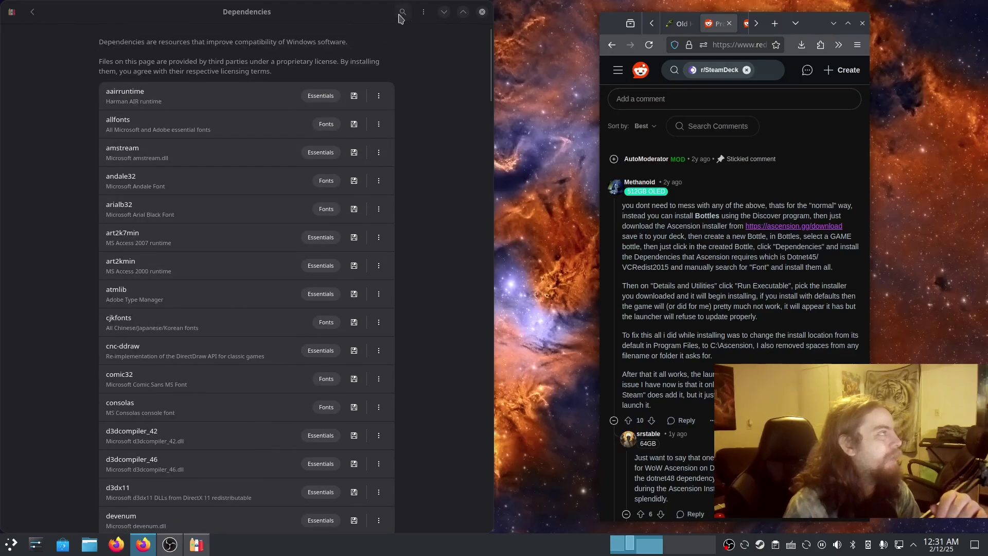
pyautogui.click(401, 14)
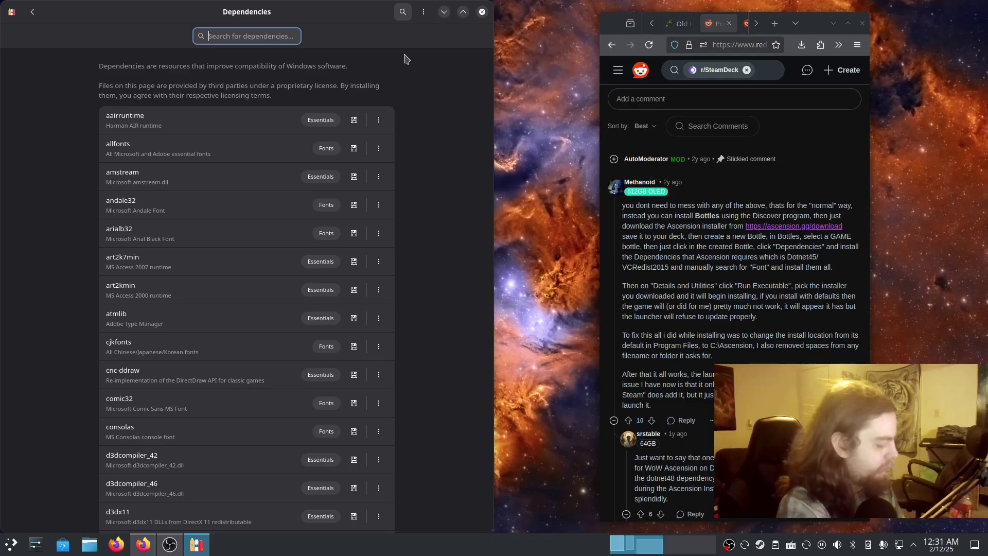
pyautogui.write('do')
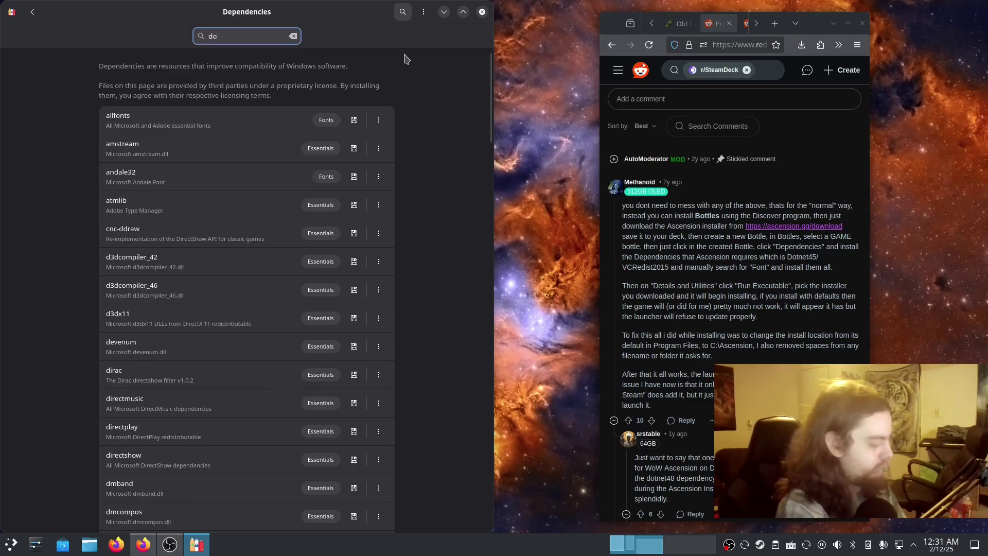
pyautogui.write('tn')
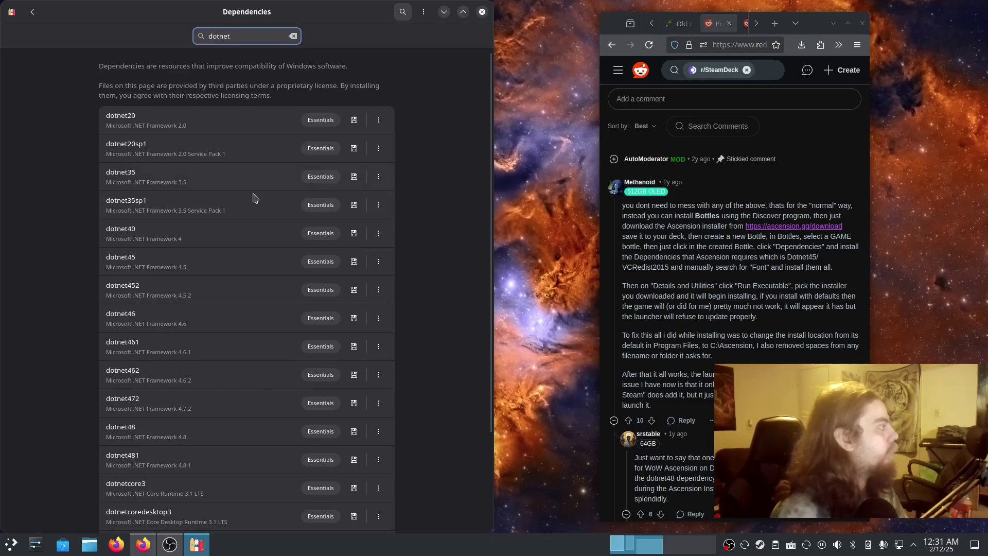
pyautogui.write('et')
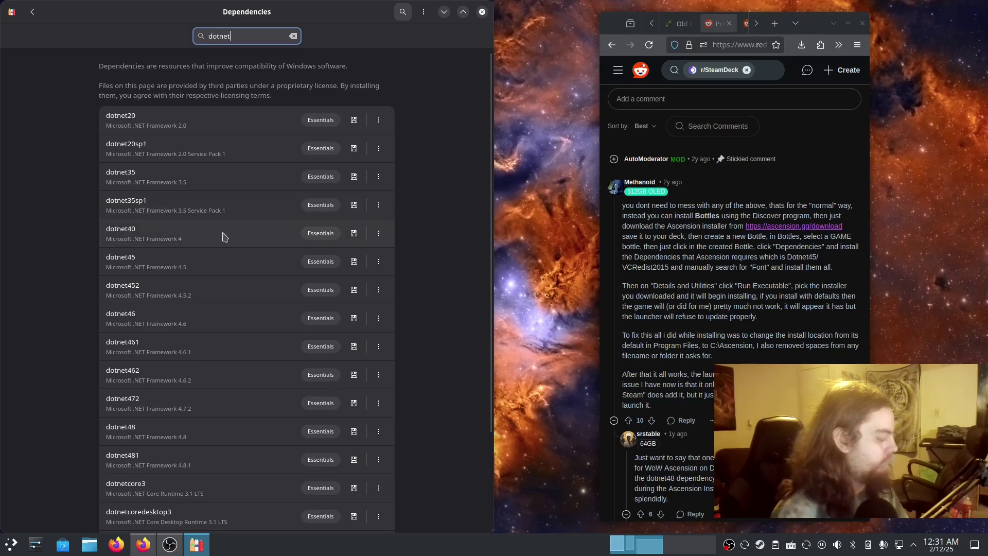
pyautogui.write('45')
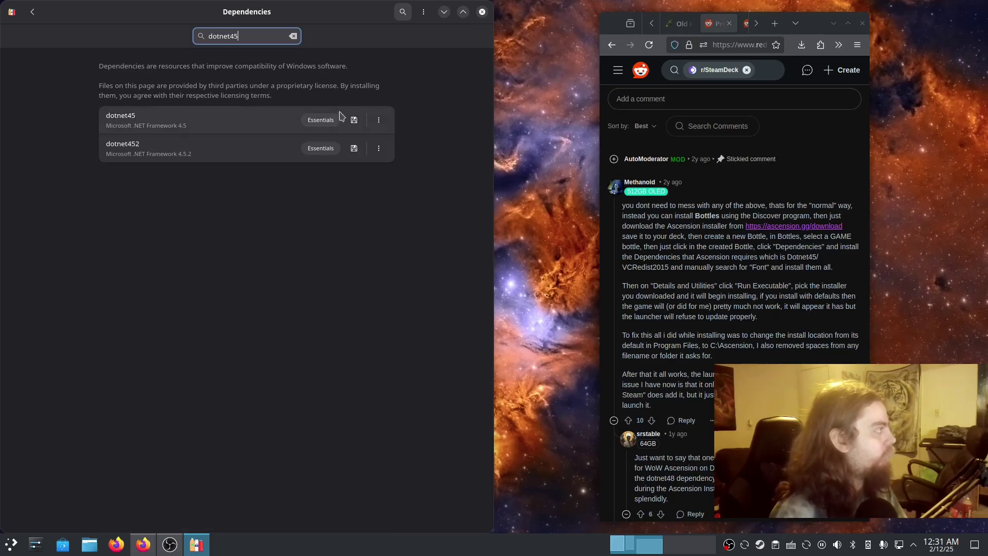
pyautogui.click(354, 120)
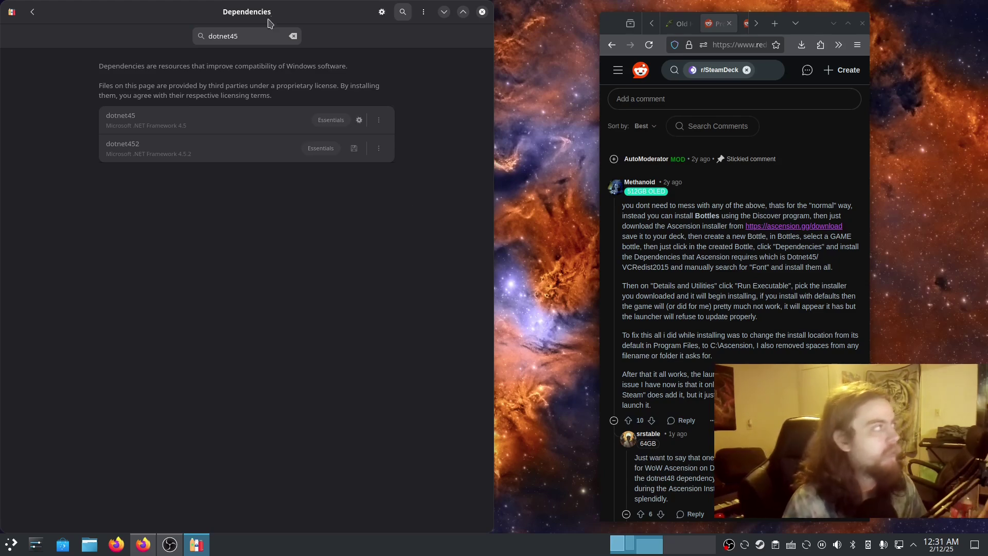
pyautogui.click(270, 36)
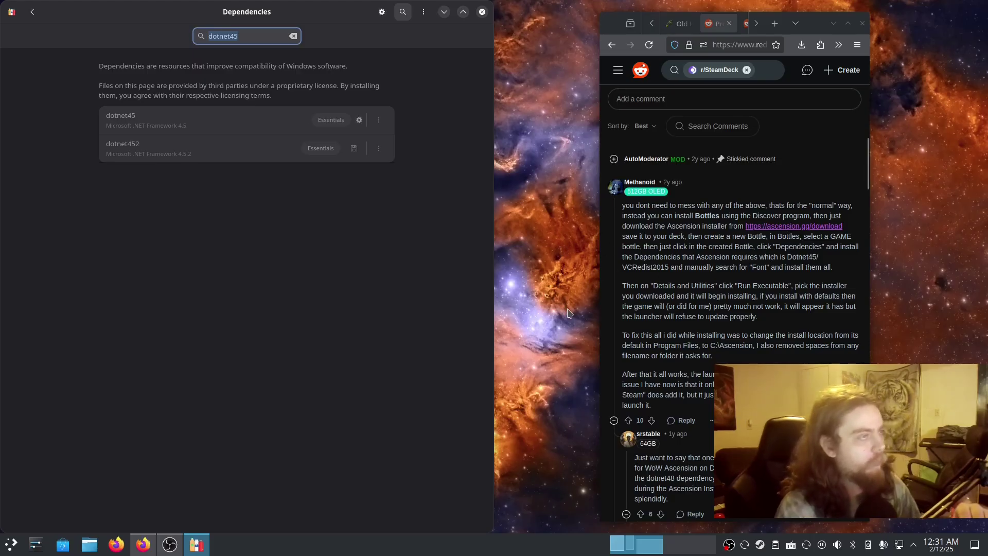
pyautogui.click(581, 290)
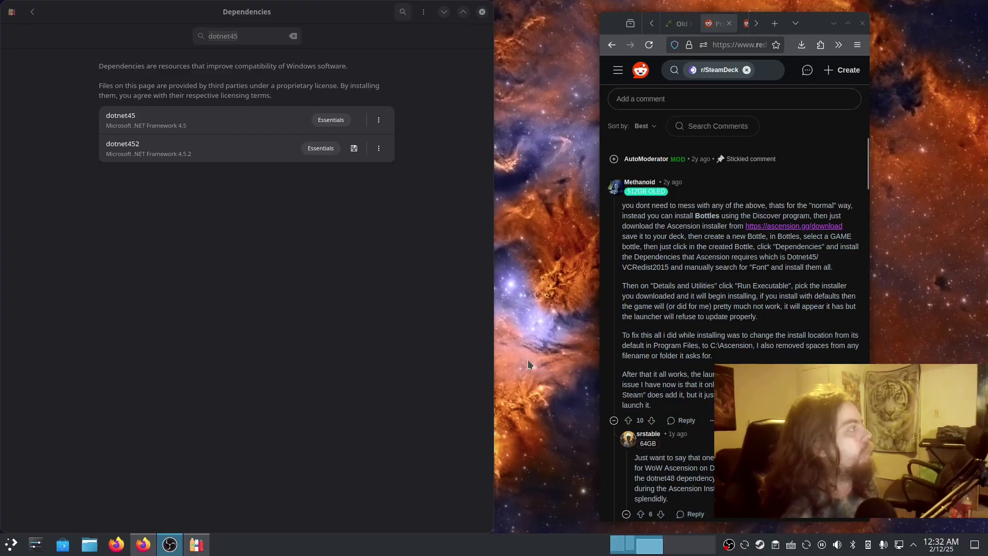
# Filter the dependency list for 'VC' and install vcredist2015.
pyautogui.click(246, 44)
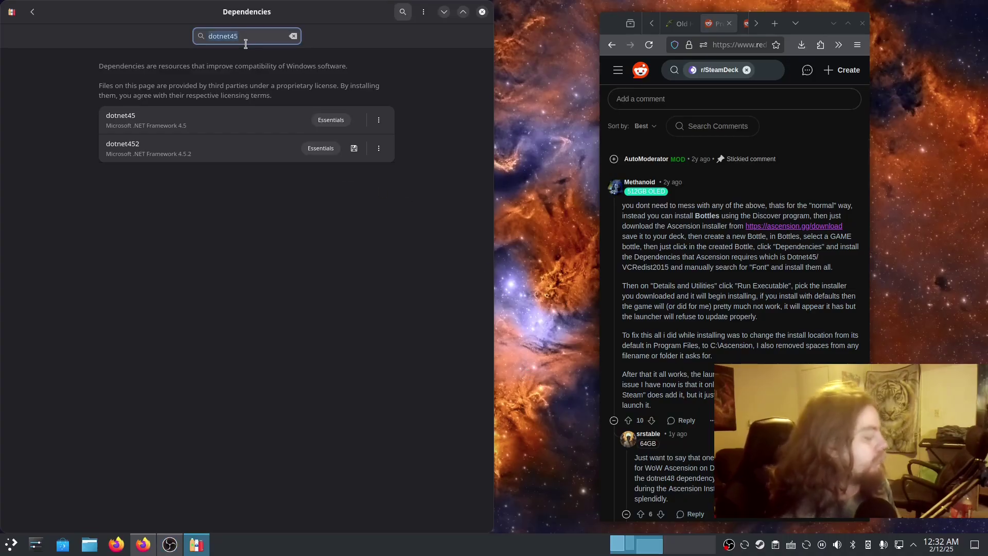
pyautogui.write('vreg')
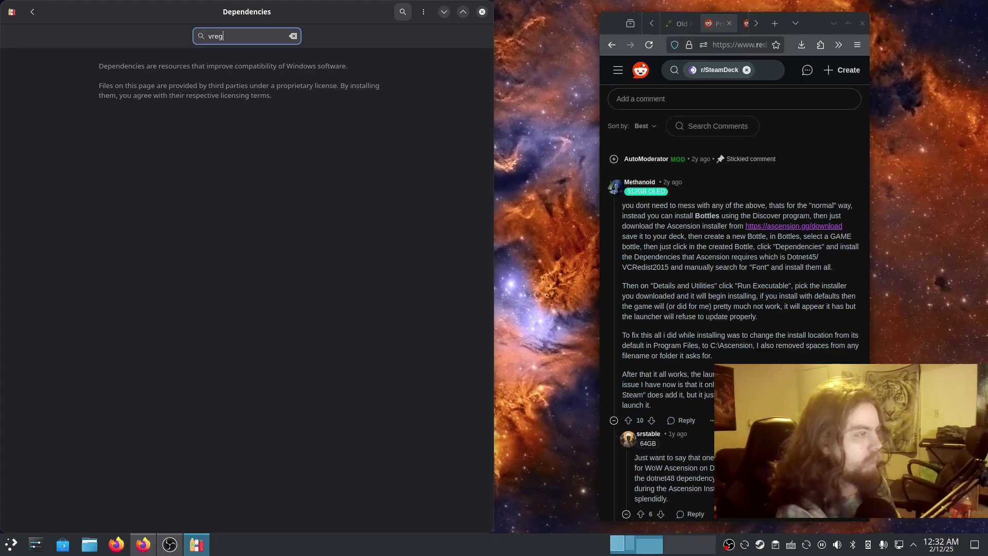
pyautogui.press('BackSpace')
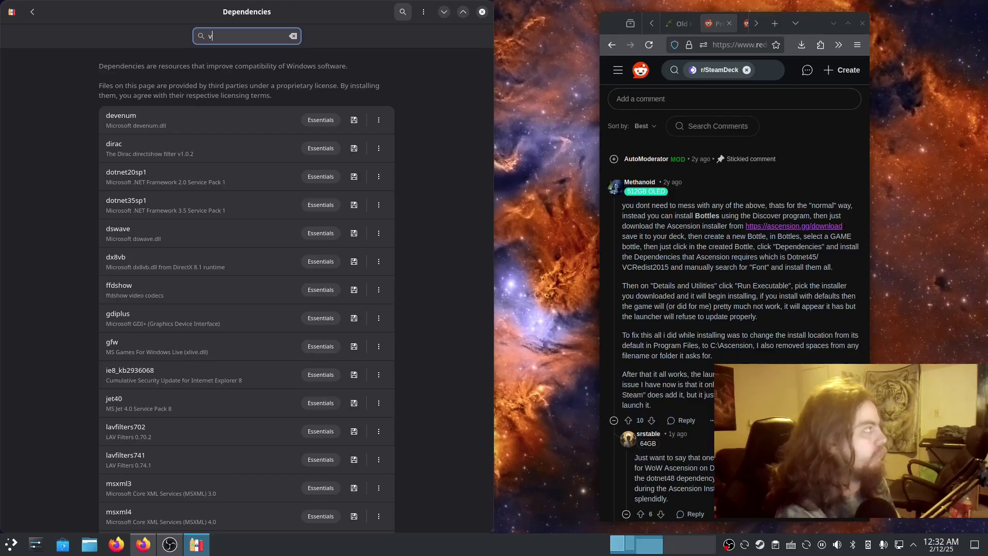
pyautogui.write('creg')
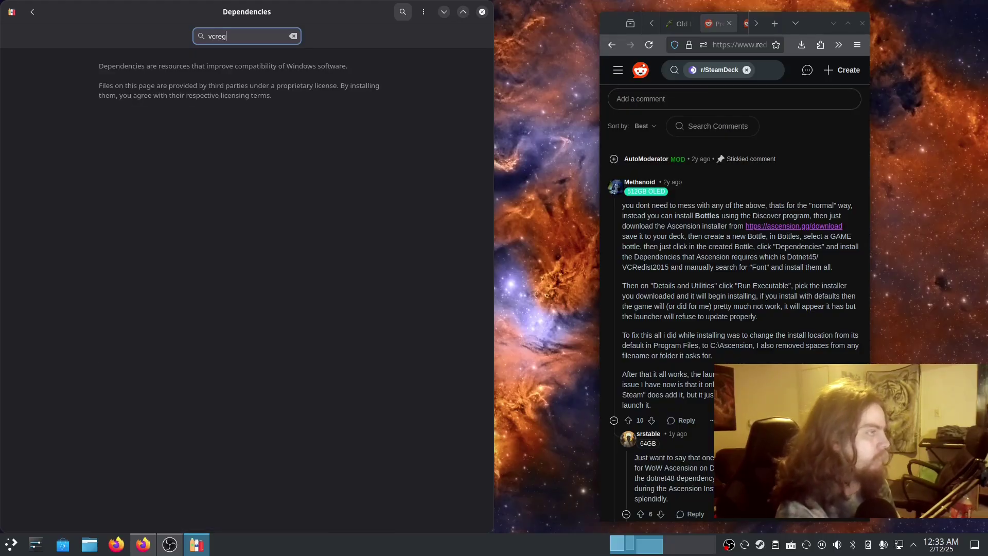
pyautogui.press('BackSpace')
pyautogui.press('BackSpace')
pyautogui.press('BackSpace')
pyautogui.press('BackSpace')
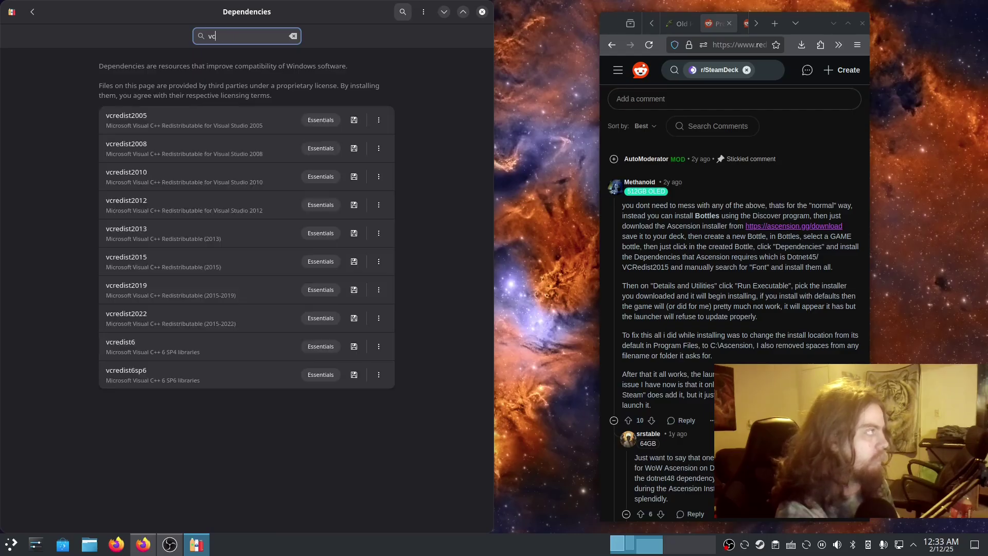
pyautogui.write('VC')
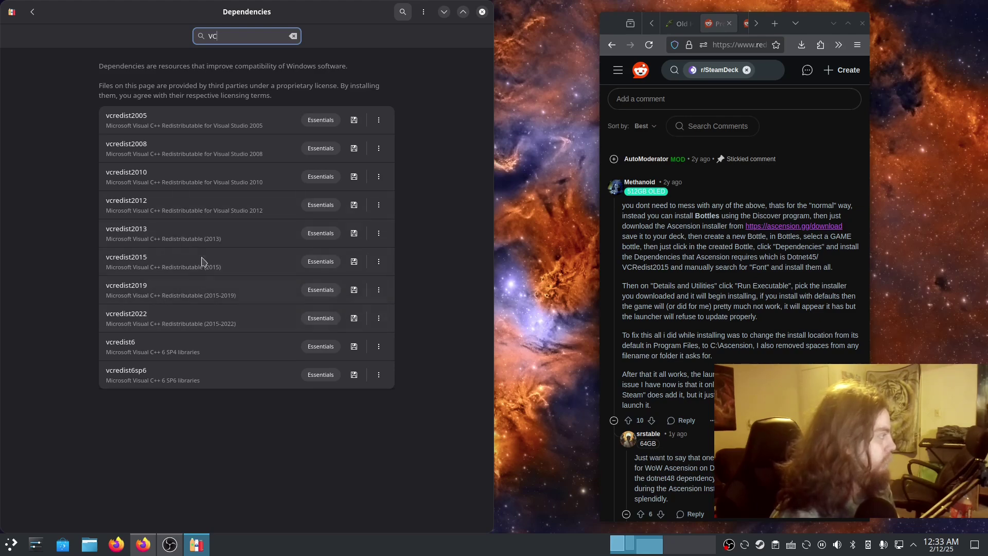
pyautogui.click(354, 263)
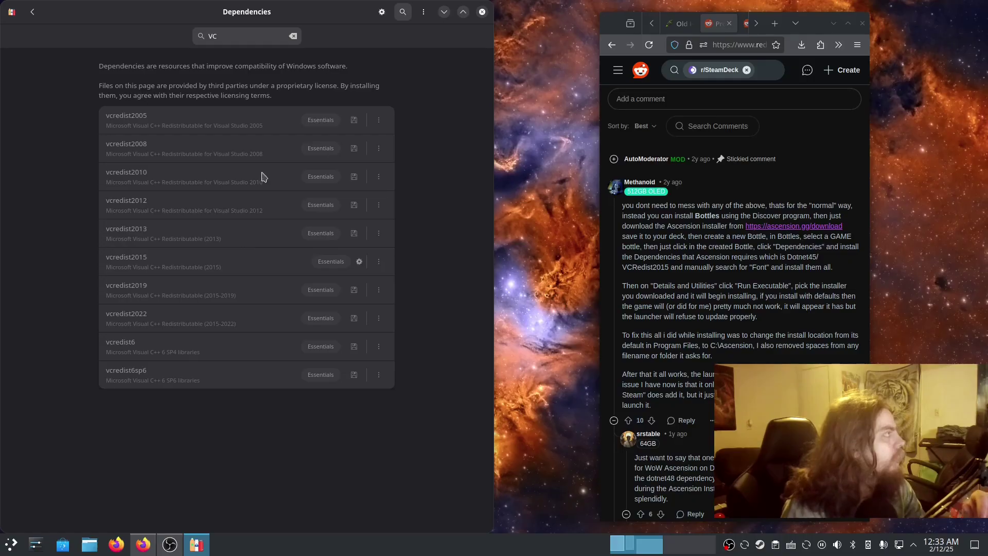
pyautogui.click(792, 288)
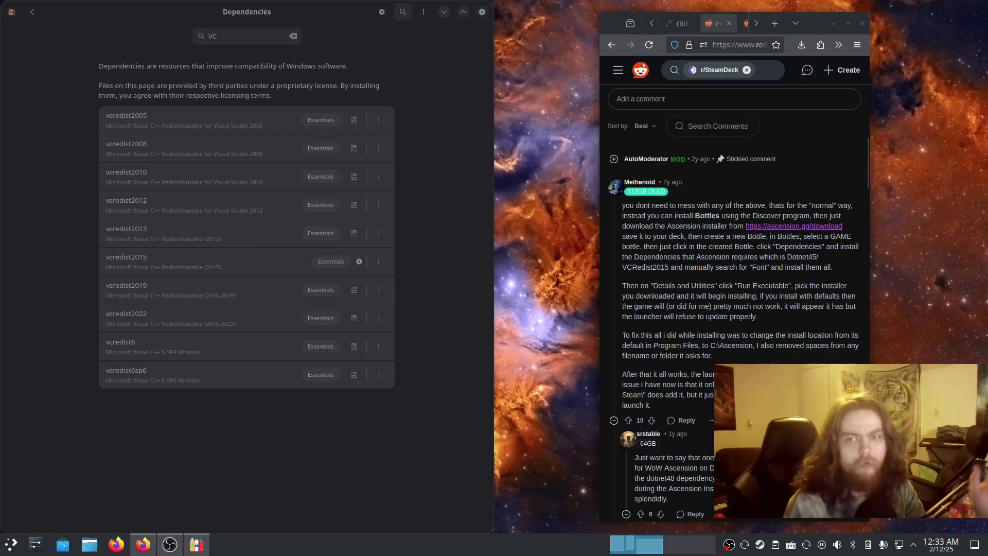
pyautogui.hotkey('alt', 'Tab')
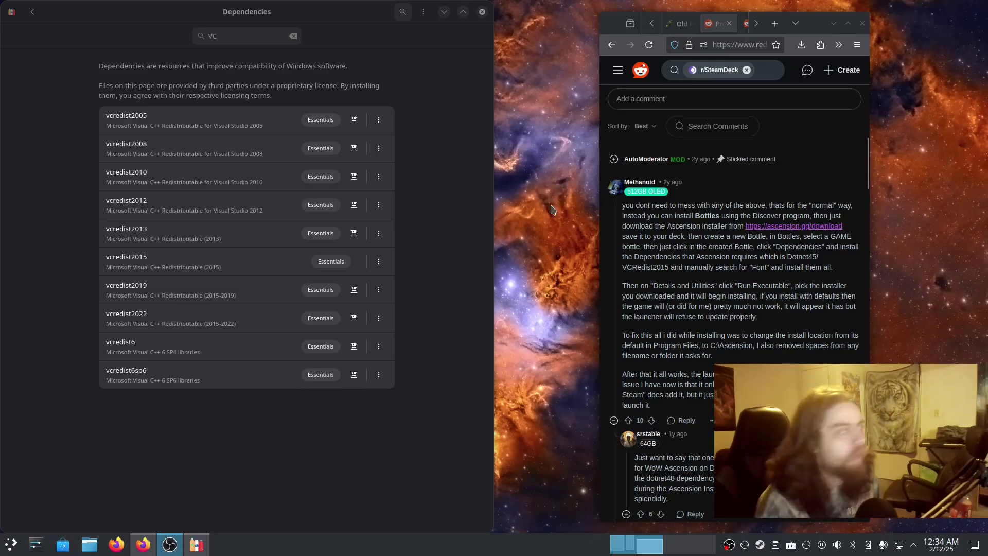
pyautogui.click(269, 38)
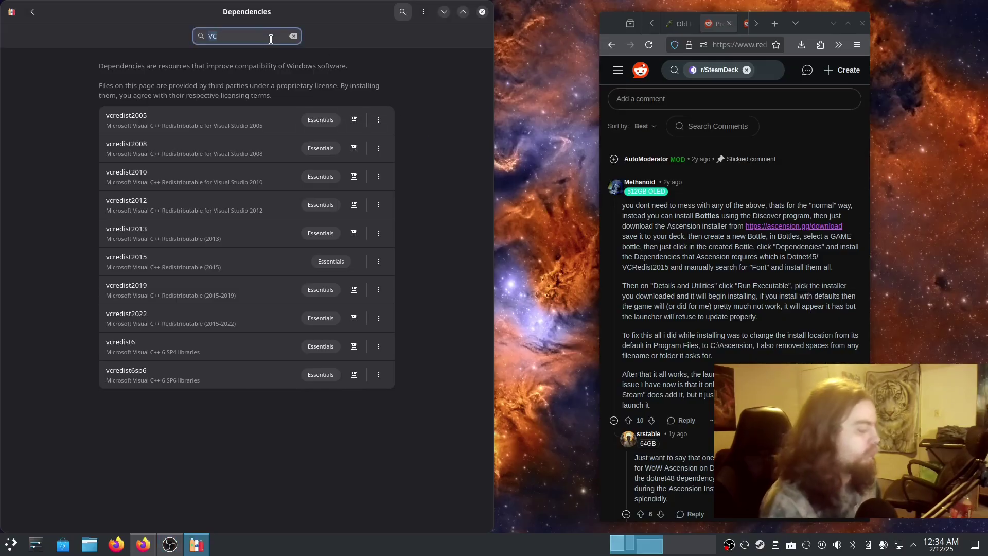
# Search dependencies for 'font', install allfonts, and return to the bottle's details page.
pyautogui.write('font')
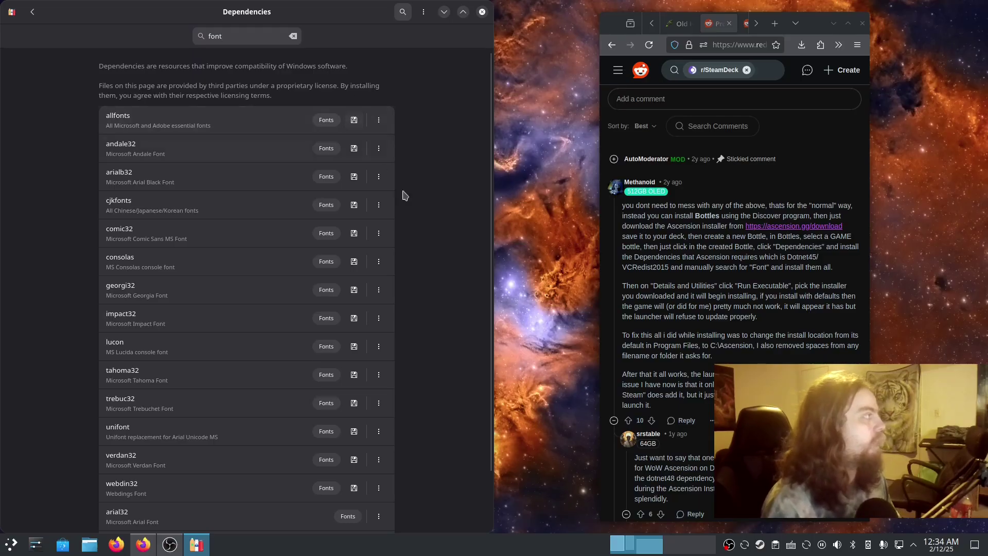
pyautogui.click(354, 120)
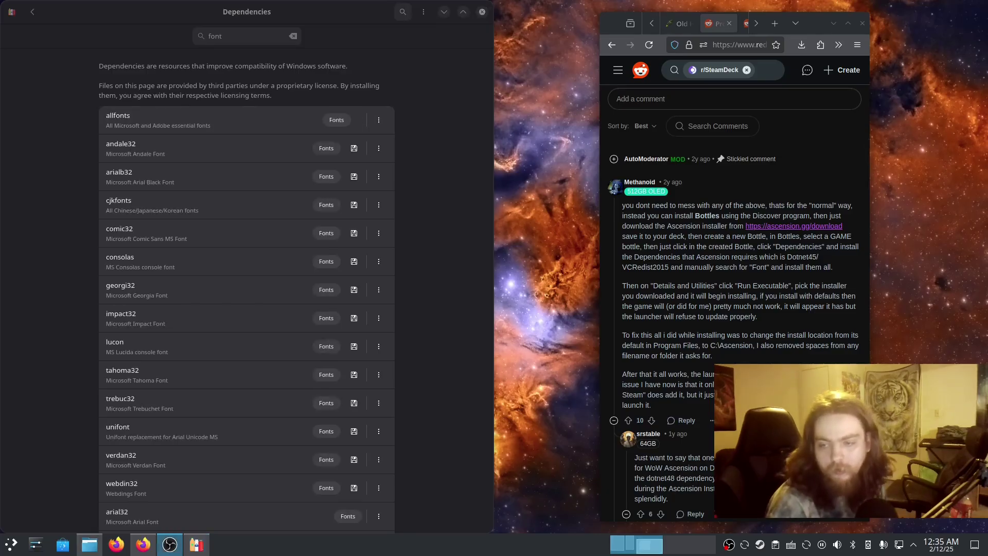
pyautogui.click(250, 35)
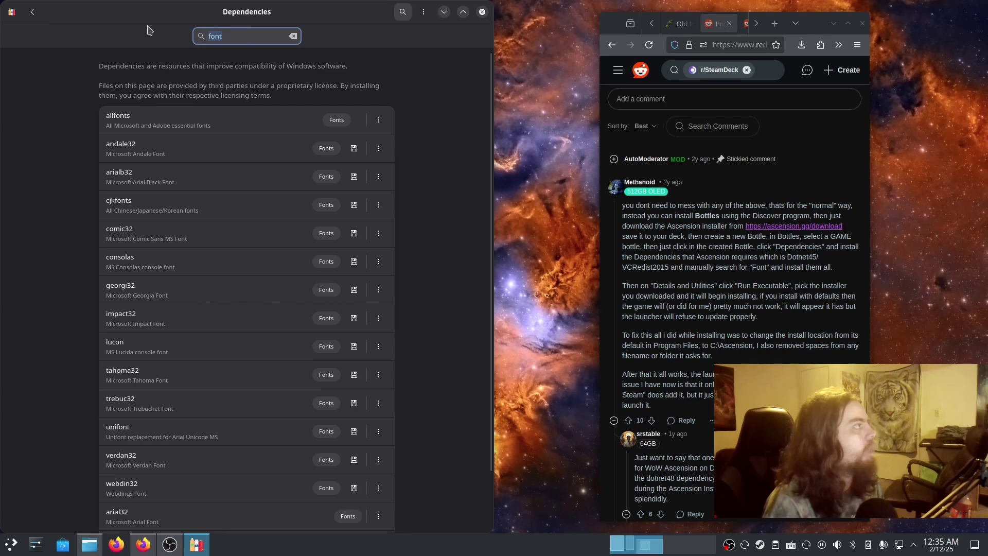
pyautogui.click(33, 12)
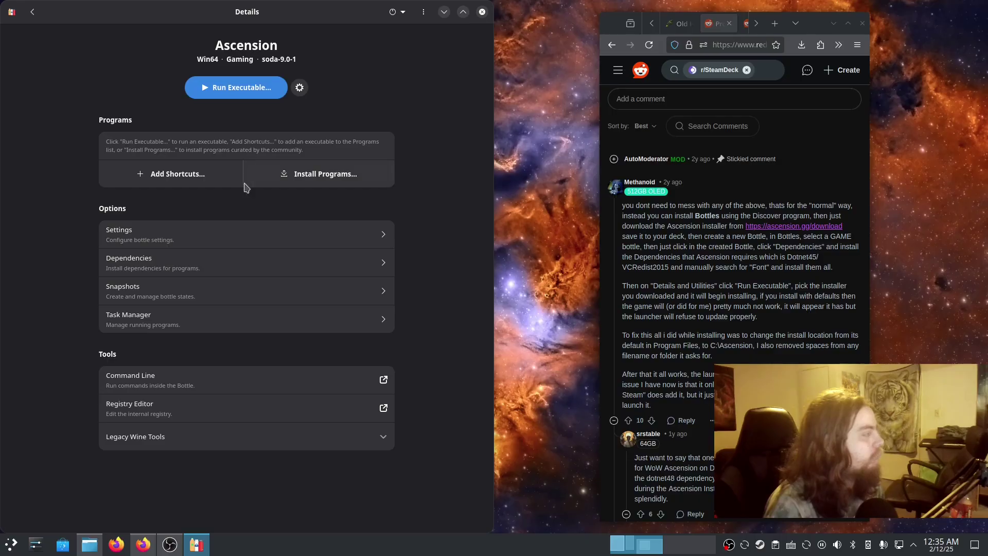
# Run ascension-setup-144.exe from the Downloads folder inside the Ascension bottle.
pyautogui.click(247, 91)
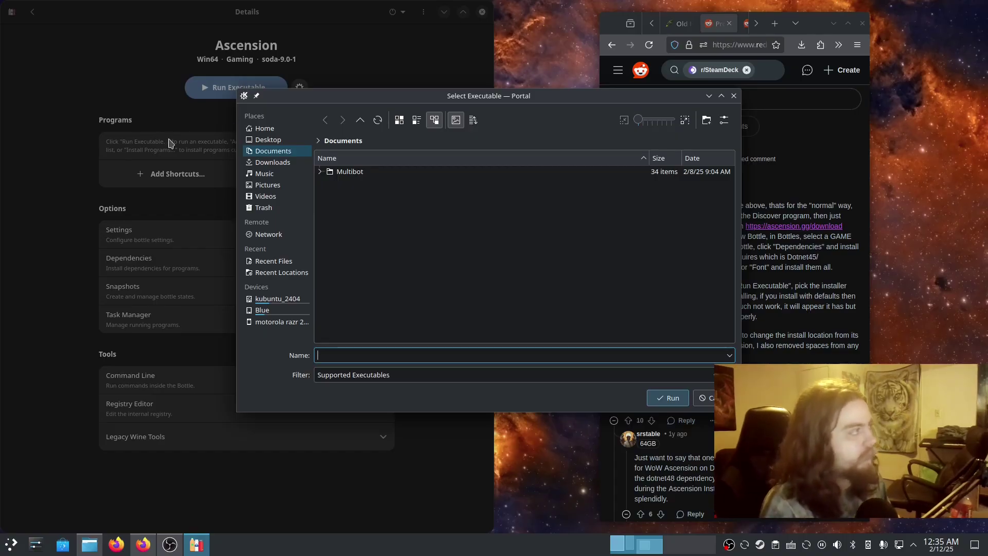
pyautogui.click(280, 162)
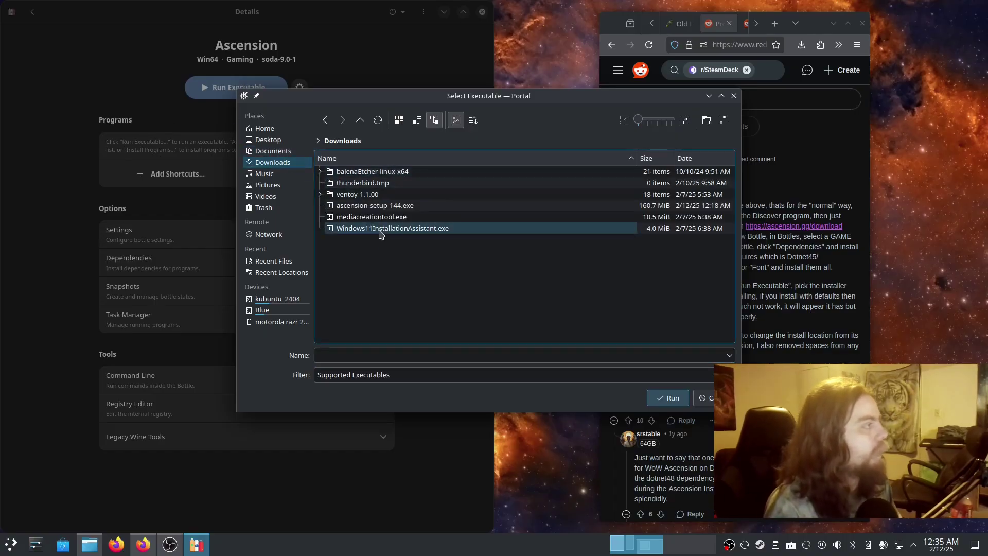
pyautogui.click(362, 206)
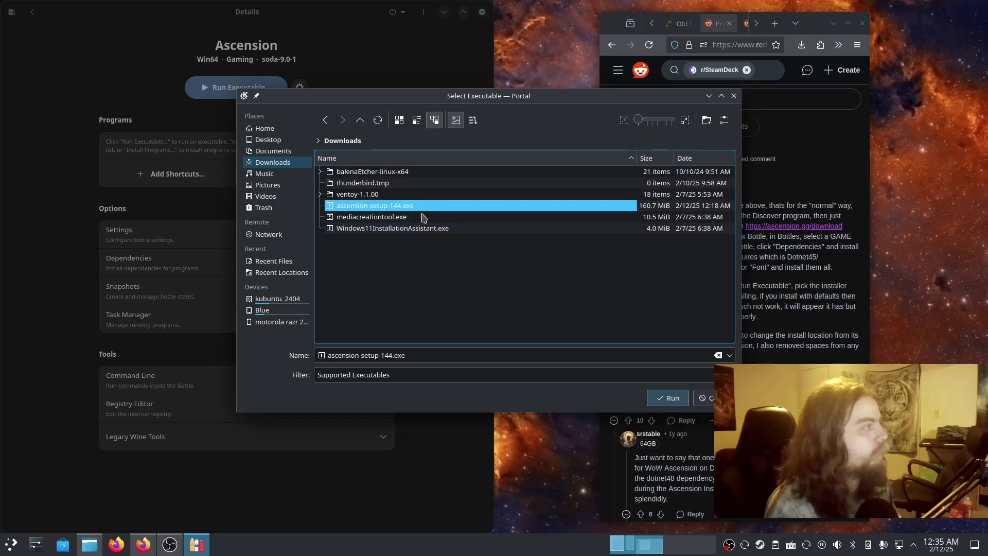
pyautogui.click(669, 399)
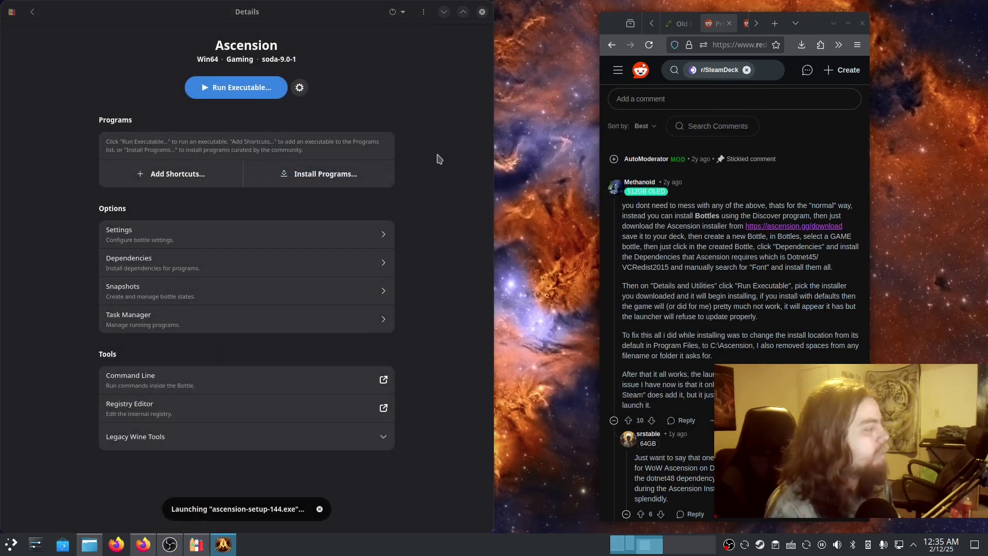
# Install Ascension Launcher with default location, start menu folder and desktop shortcut, then launch it.
pyautogui.click(577, 386)
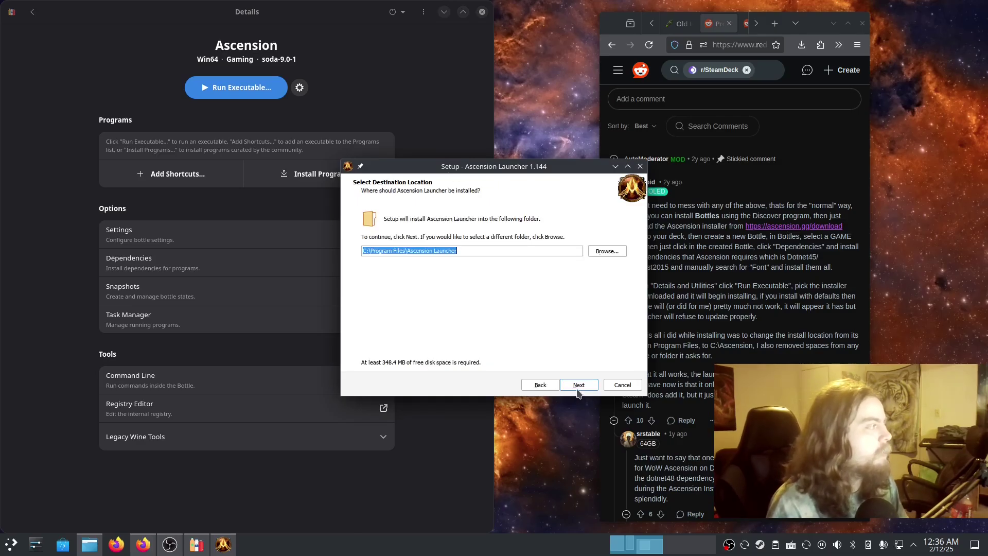
pyautogui.click(578, 385)
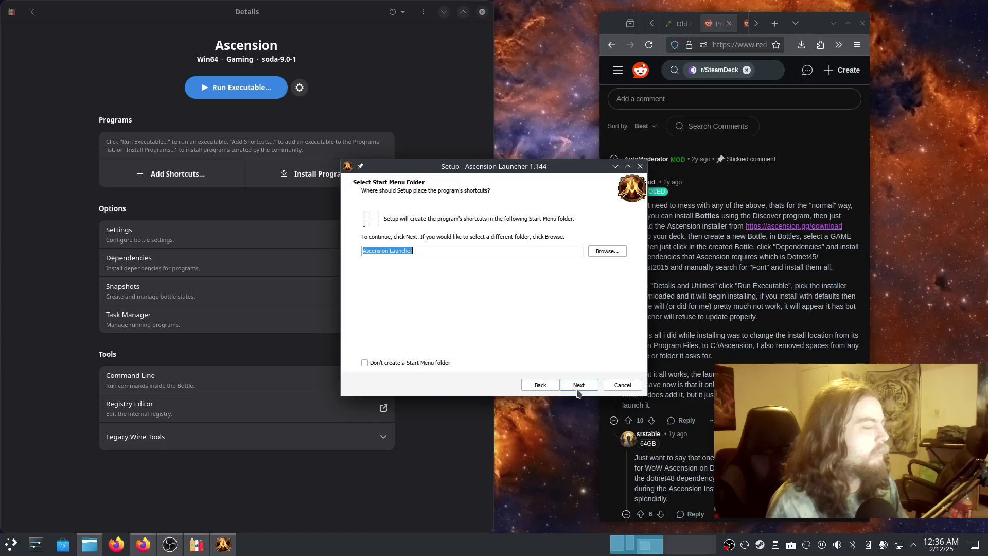
pyautogui.click(577, 392)
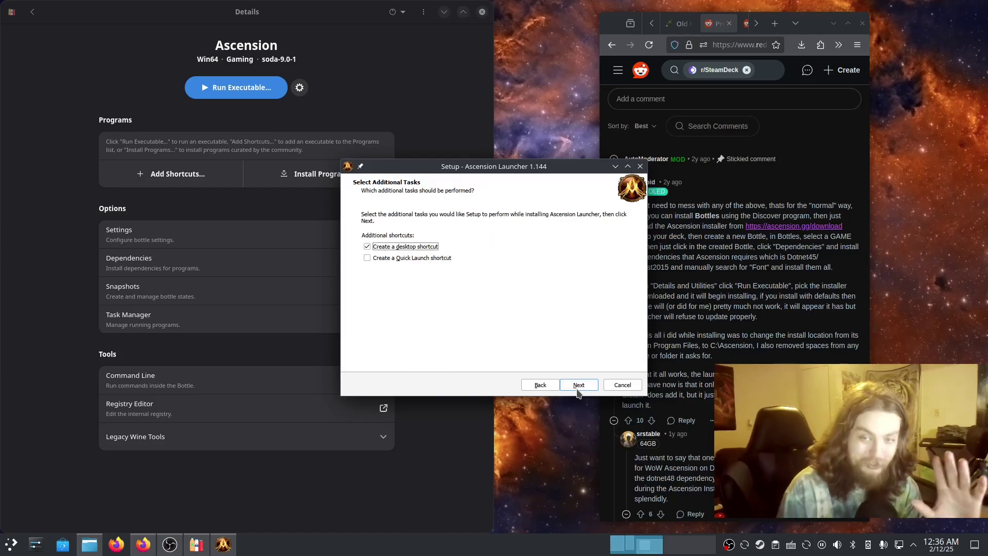
pyautogui.click(577, 391)
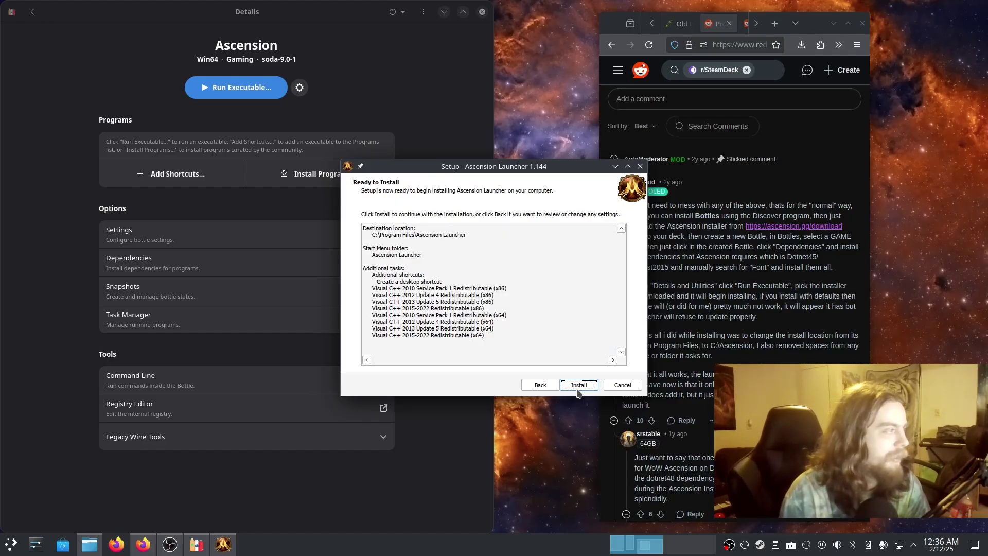
pyautogui.click(577, 389)
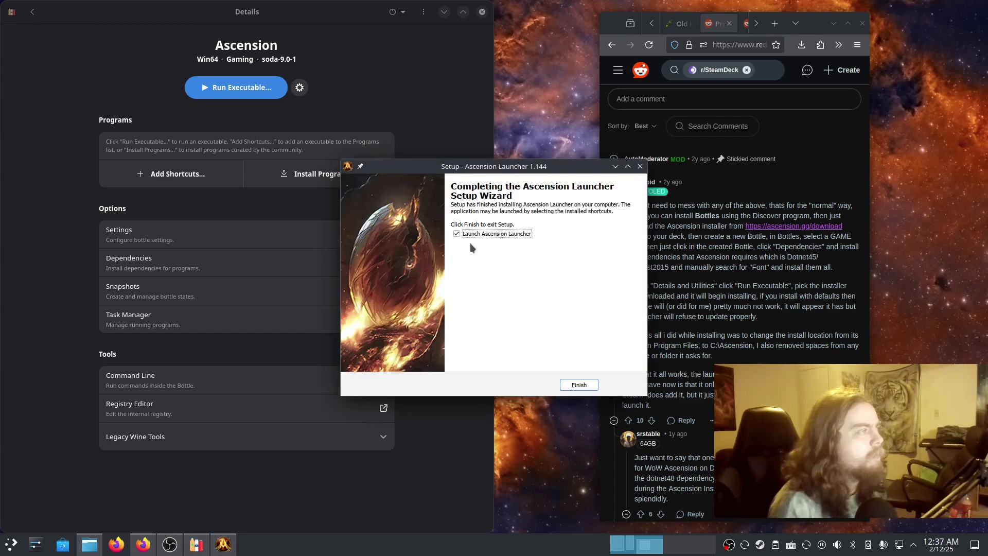
pyautogui.click(579, 385)
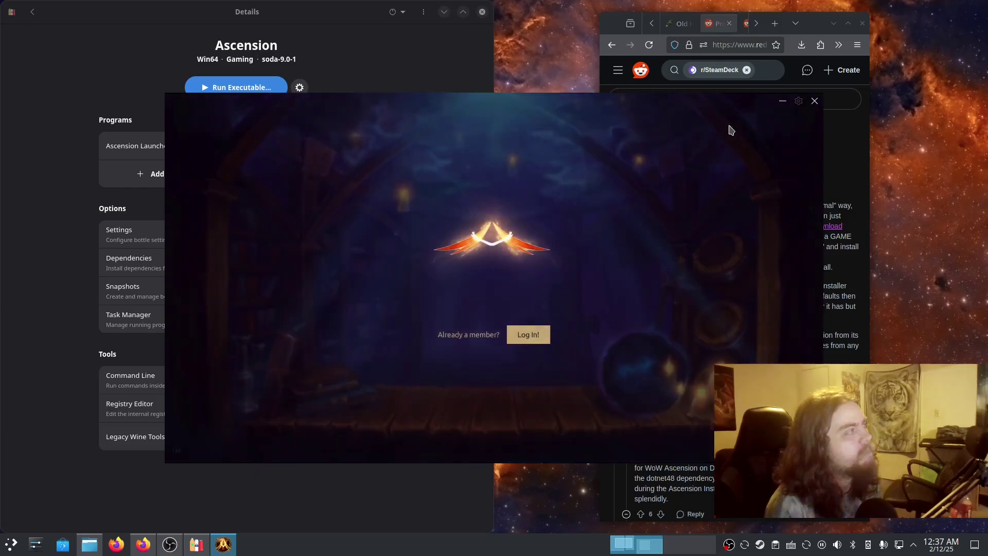
# Restart the launcher from the bottle and begin game install with default directory and English.
pyautogui.click(813, 101)
pyautogui.click(357, 146)
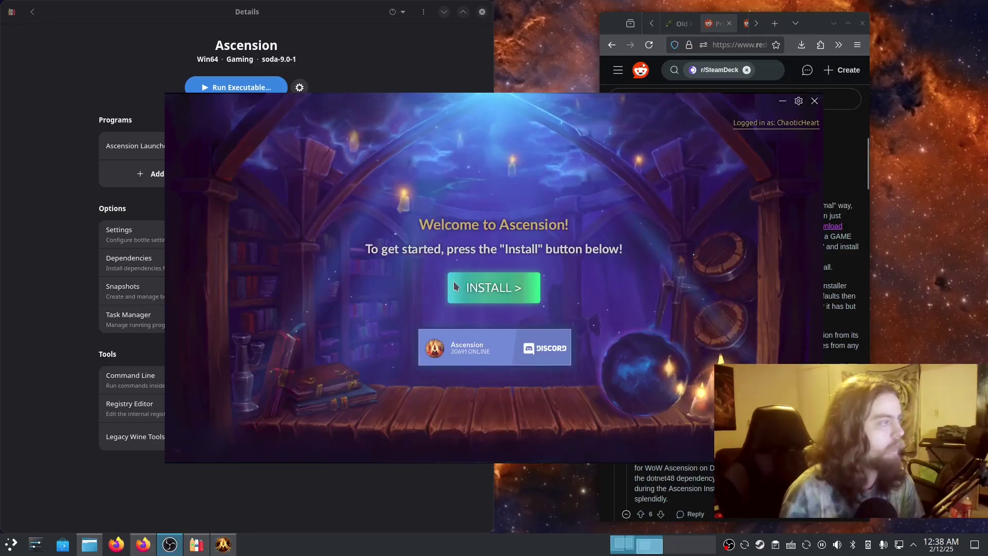
pyautogui.click(516, 289)
pyautogui.click(511, 341)
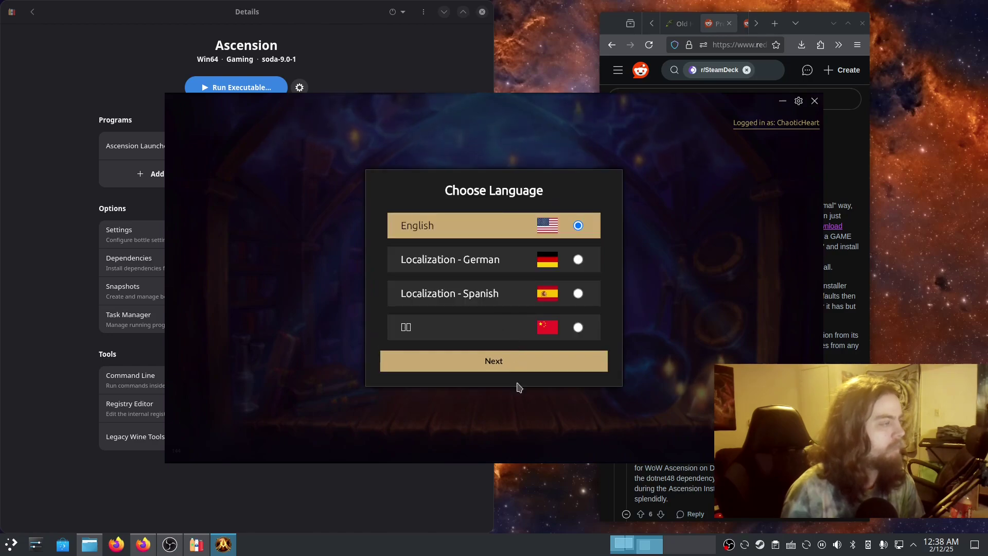
pyautogui.click(514, 366)
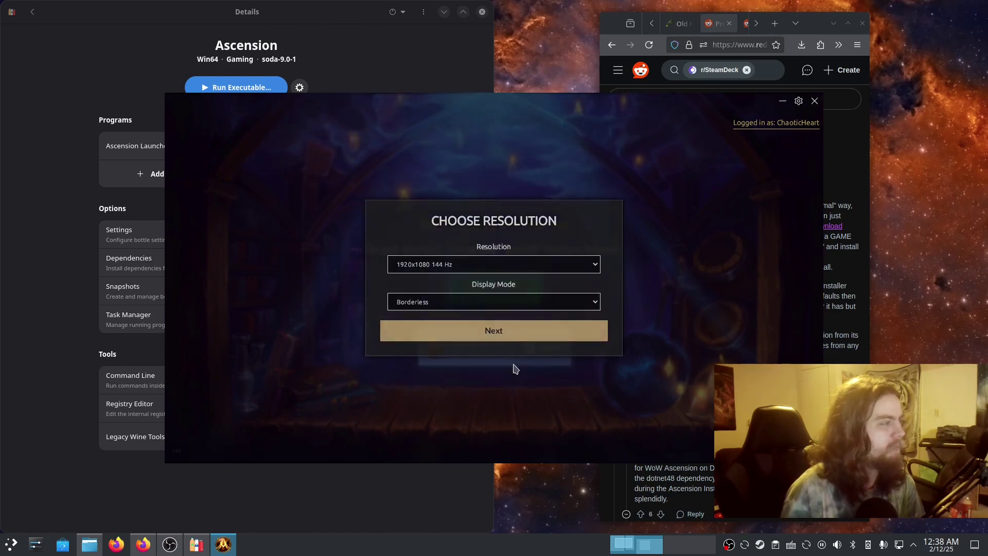
# Set display mode to Fullscreen, keep the Modern style, and start the game install.
pyautogui.click(480, 307)
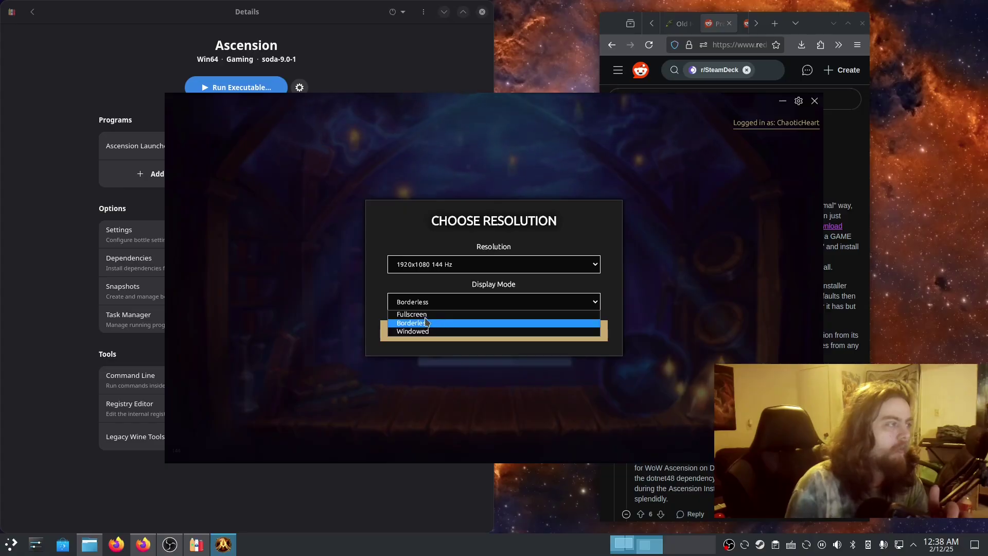
pyautogui.click(421, 314)
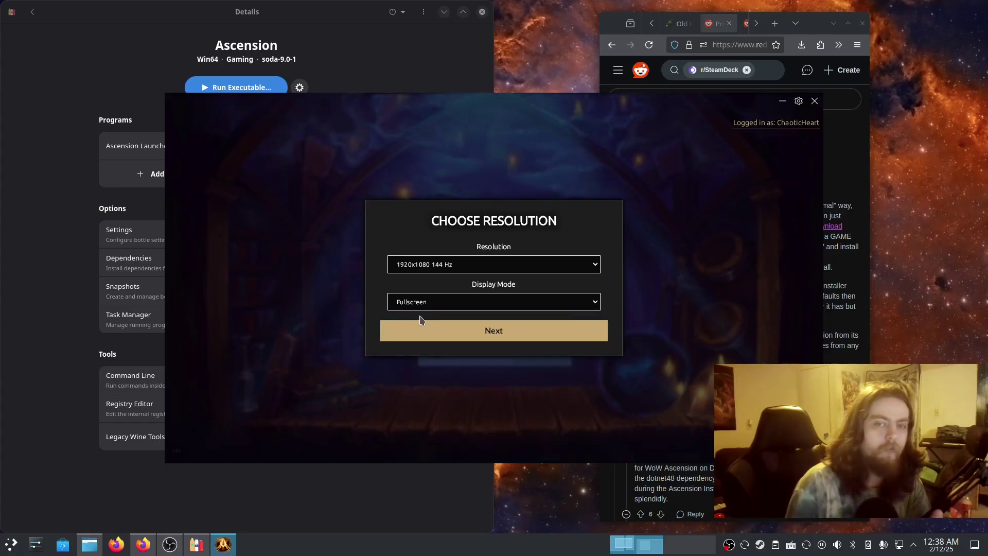
pyautogui.click(475, 335)
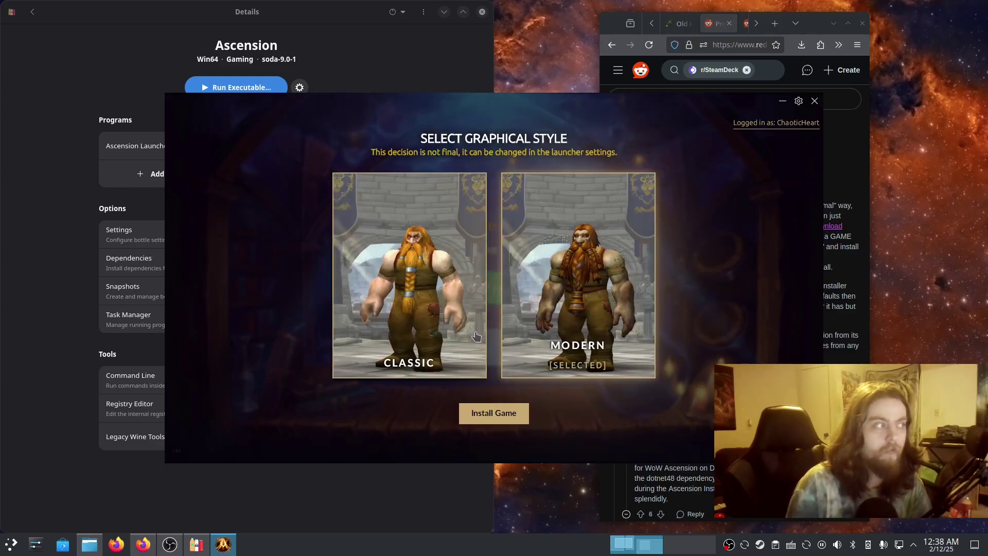
pyautogui.click(517, 414)
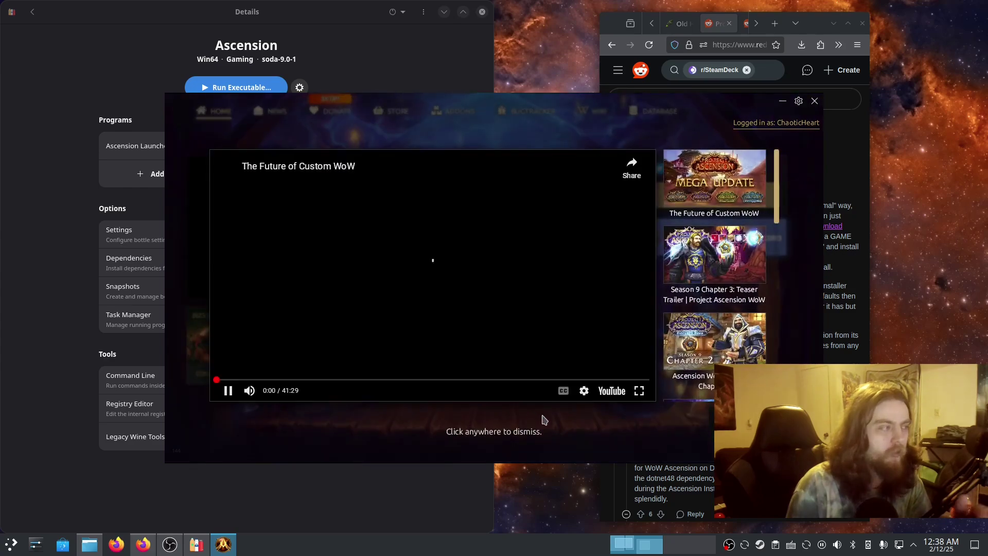
# Dismiss the video popup covering the Ascension Launcher window.
pyautogui.click(584, 443)
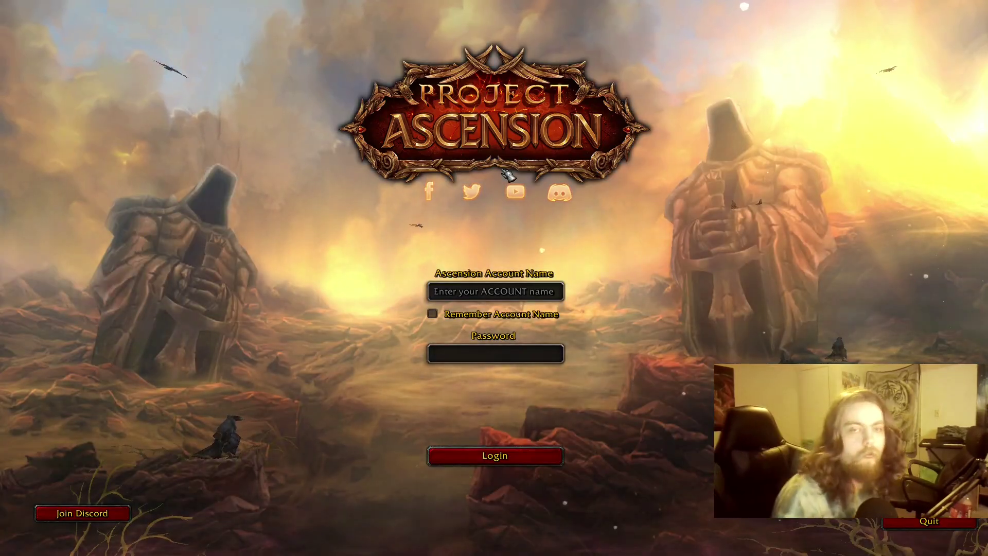
# Log in with the account name and password remembered, then select the Area 52 Free-Pick realm.
pyautogui.write('Carrek')
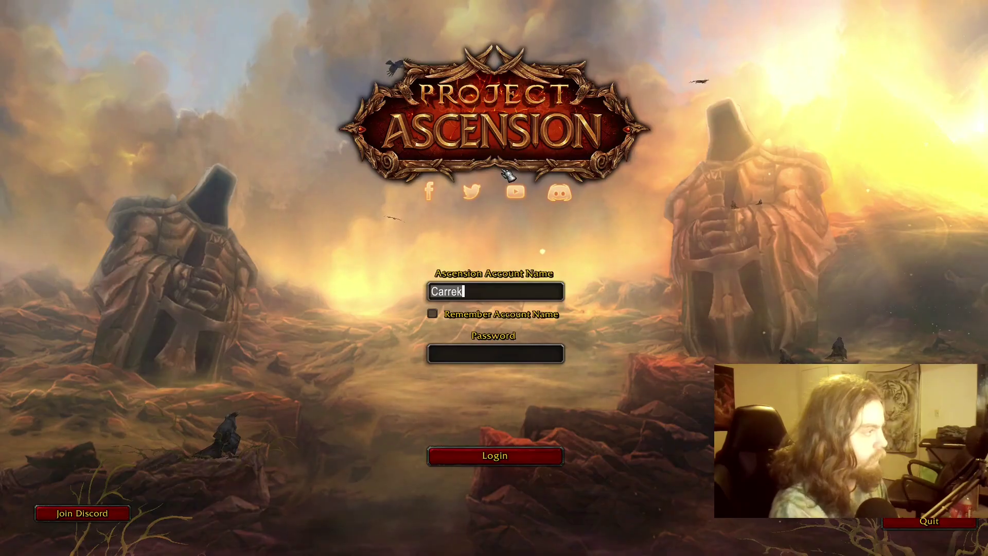
pyautogui.press('Tab')
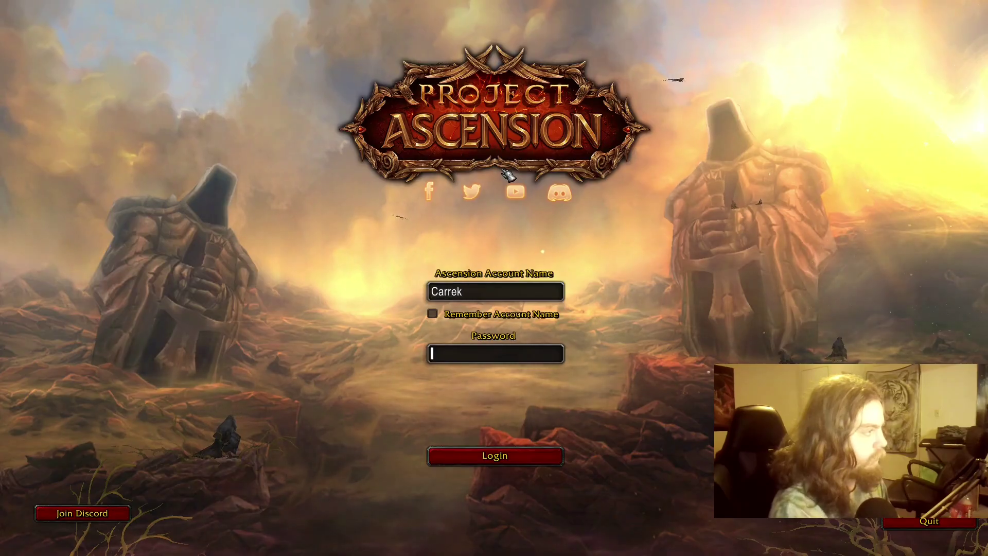
pyautogui.write('*********')
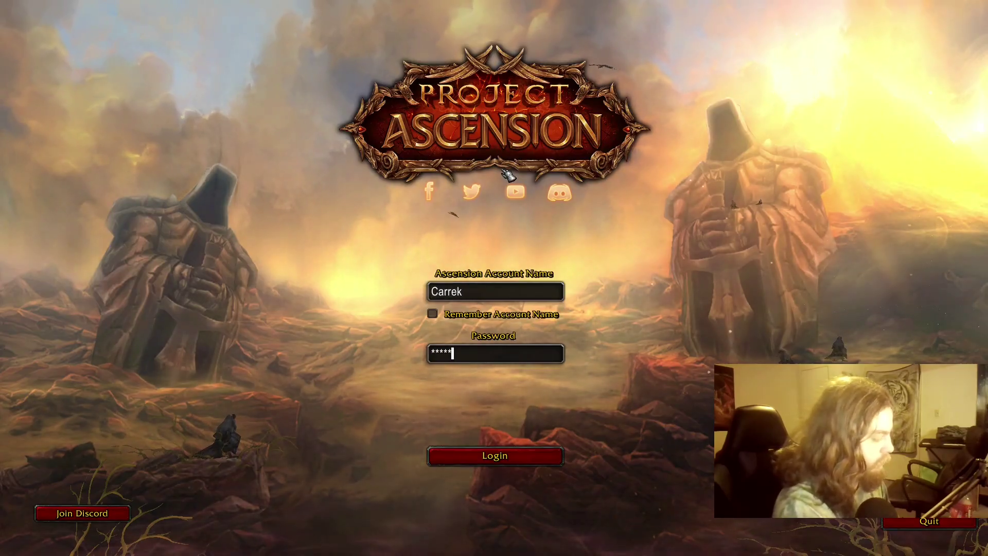
pyautogui.click(433, 313)
pyautogui.click(432, 376)
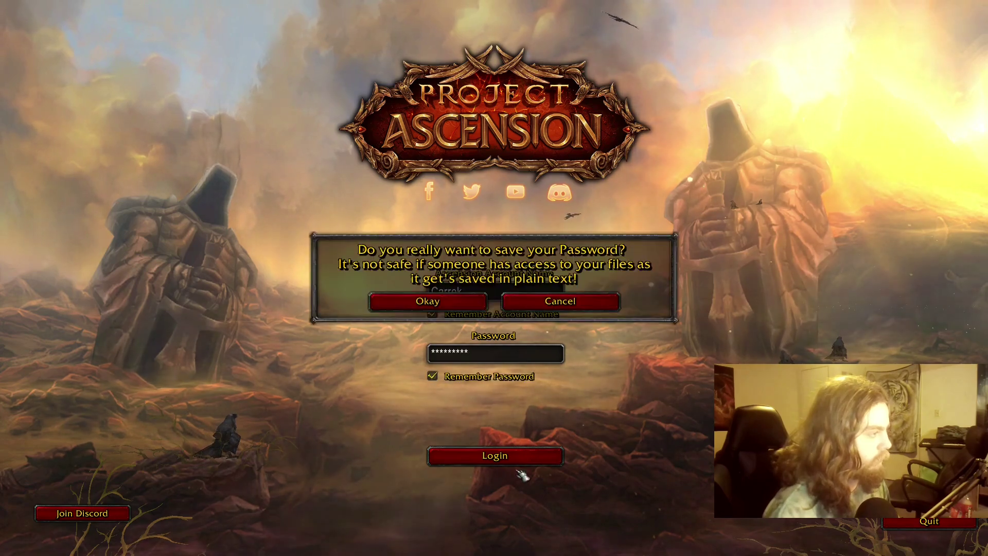
pyautogui.click(480, 303)
pyautogui.click(517, 457)
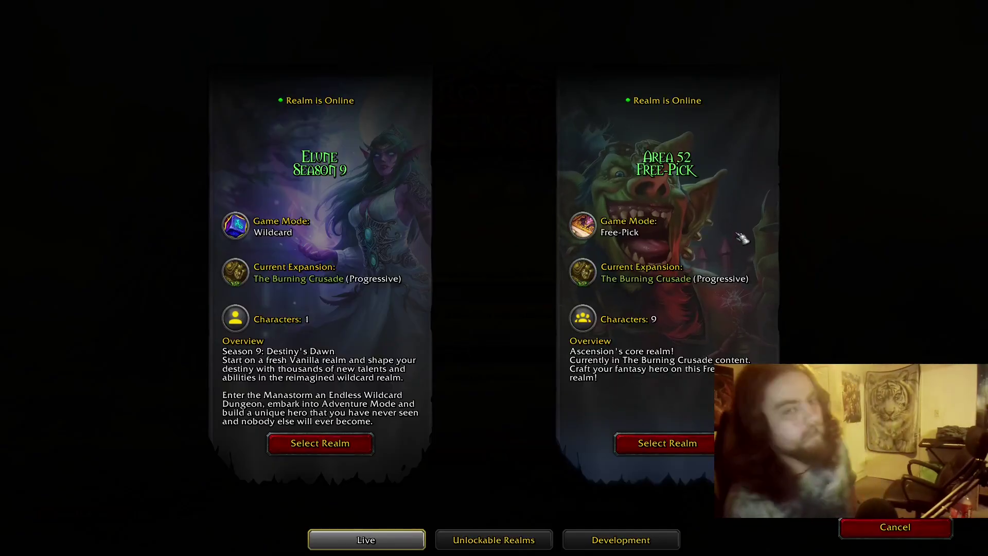
pyautogui.click(664, 443)
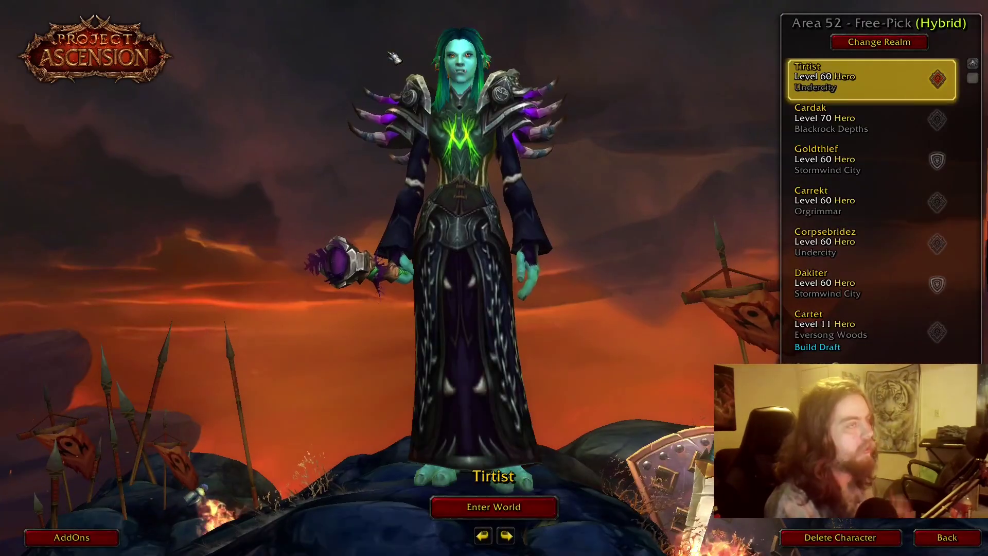
pyautogui.scroll(-1, 860, 254)
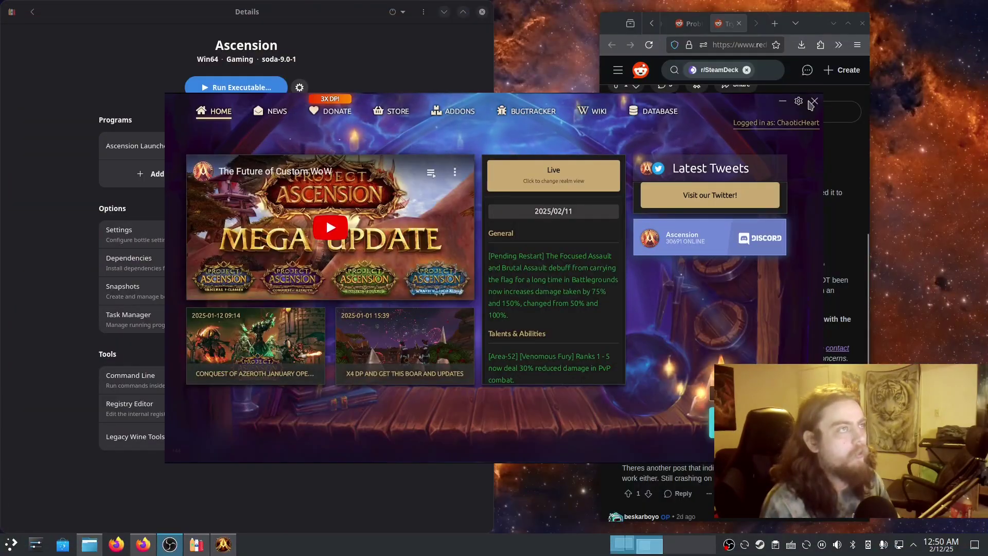
# Close the launcher, then add Ascension Launcher to Steam and create its desktop entry.
pyautogui.click(815, 101)
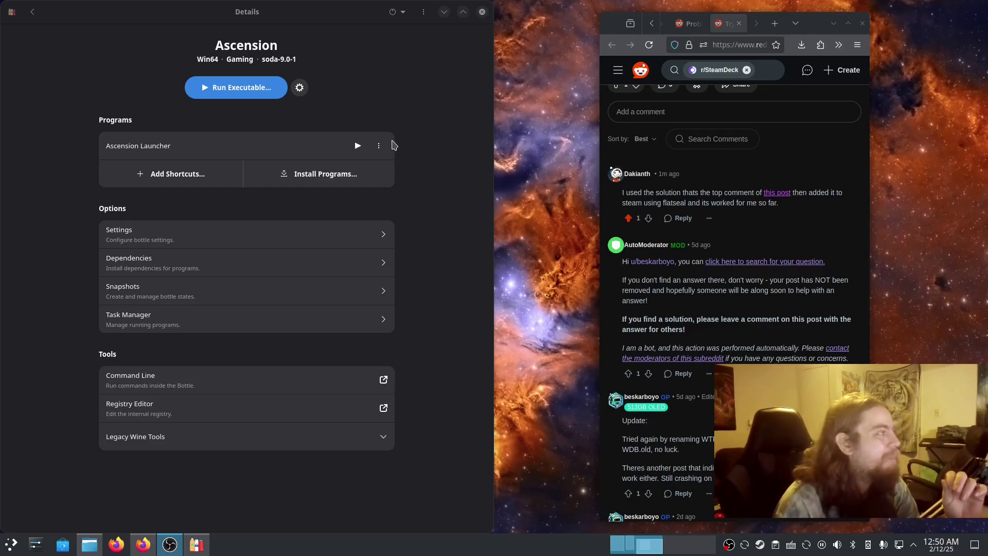
pyautogui.click(380, 148)
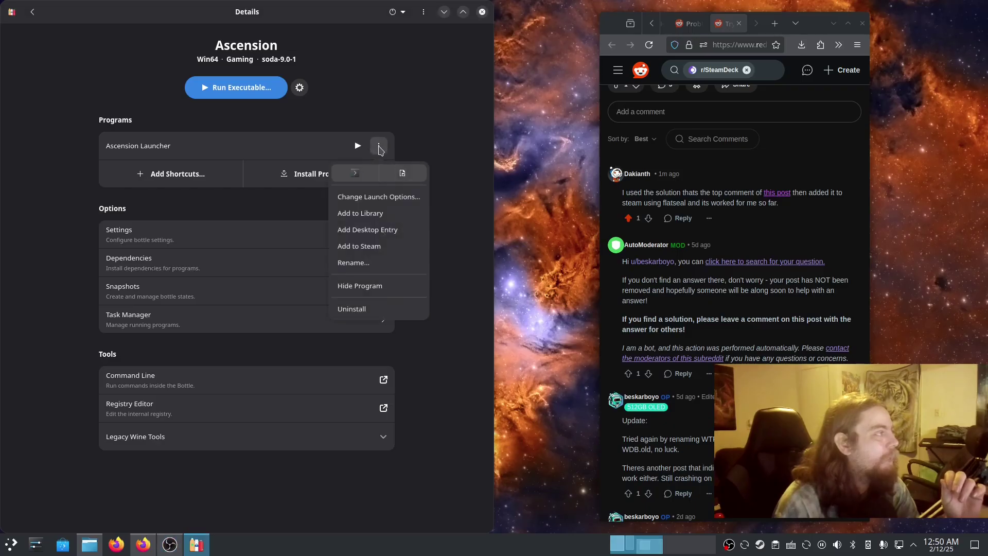
pyautogui.click(379, 246)
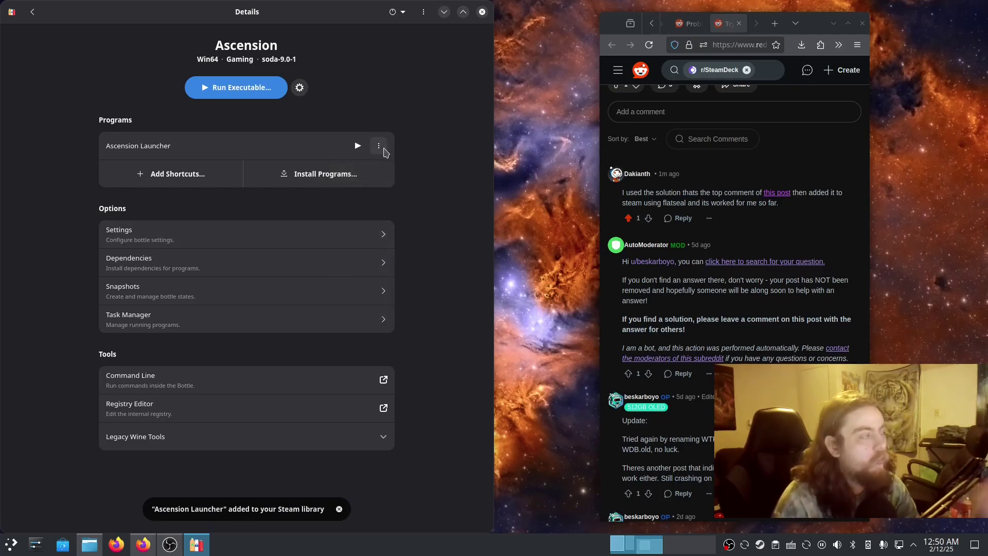
pyautogui.click(380, 148)
pyautogui.click(385, 230)
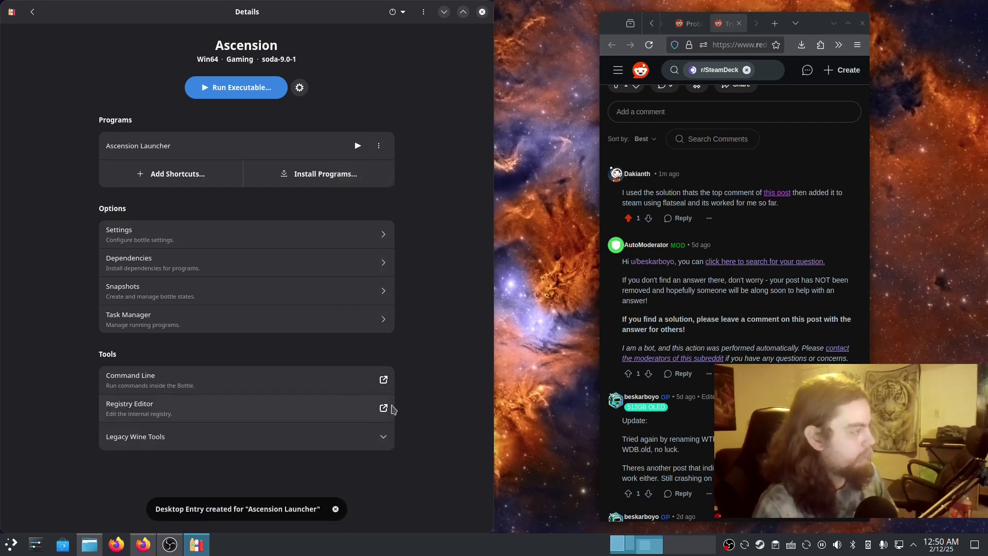
# Search 'as' in the application menu and add Ascension Launcher to the desktop.
pyautogui.press('super')
pyautogui.write('d')
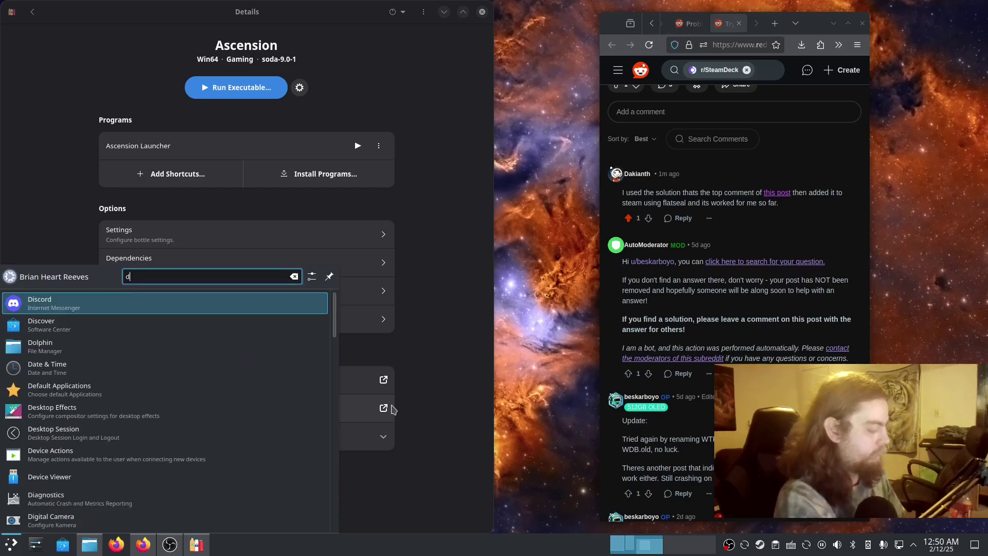
pyautogui.press('BackSpace')
pyautogui.write('as')
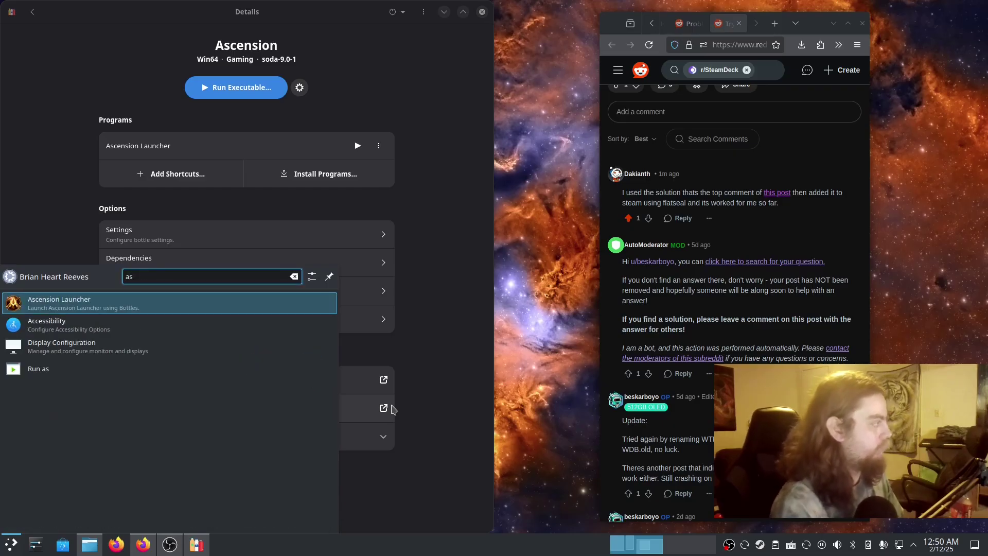
pyautogui.rightClick(131, 304)
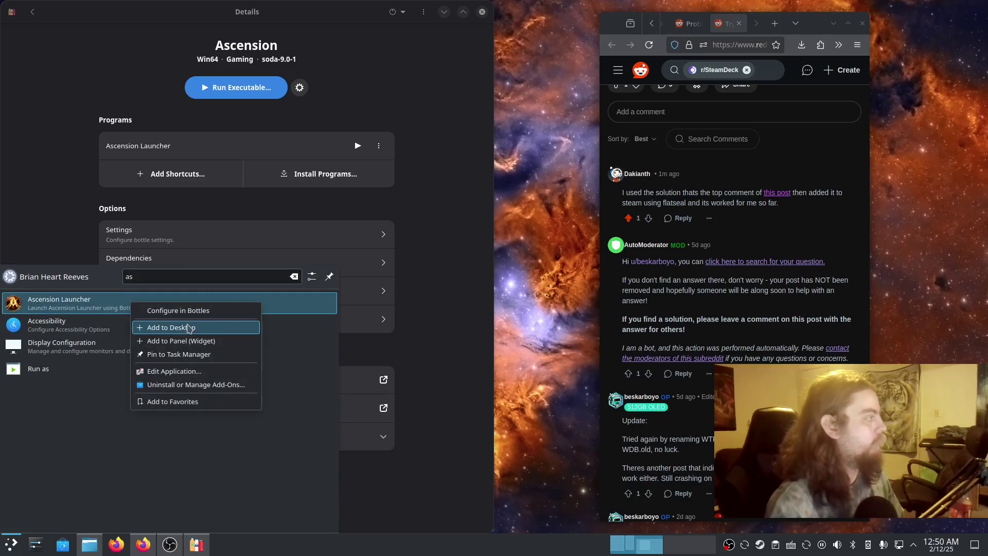
pyautogui.click(191, 329)
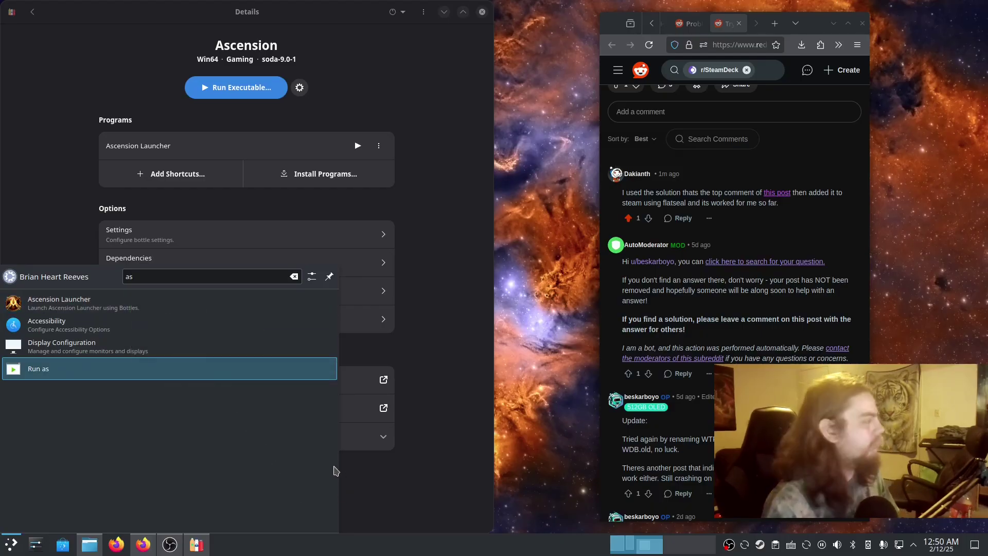
pyautogui.press('Escape')
# Check Bottles' Filesystem permissions in Flatseal, including host, home and xdg-data/applications, then close it.
pyautogui.press('super')
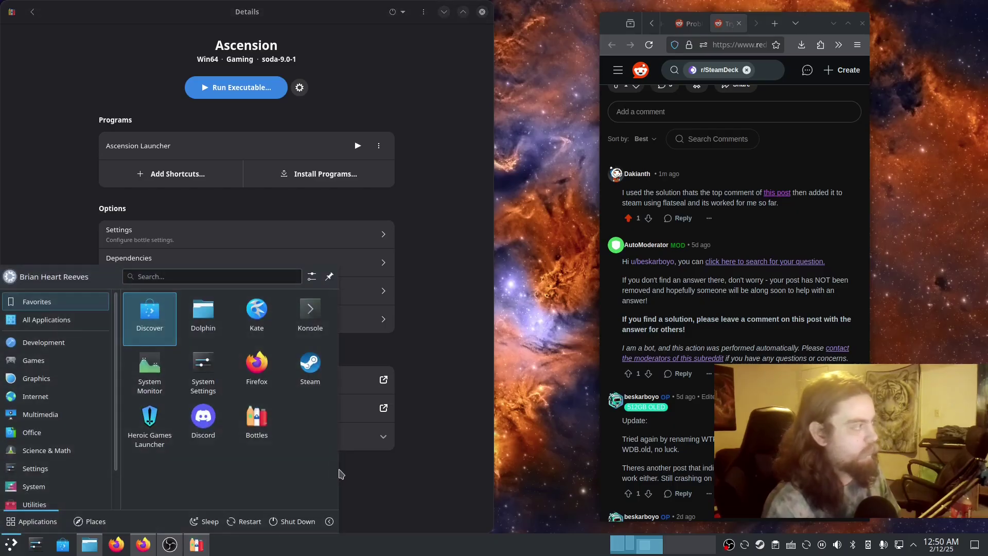
pyautogui.write('asc')
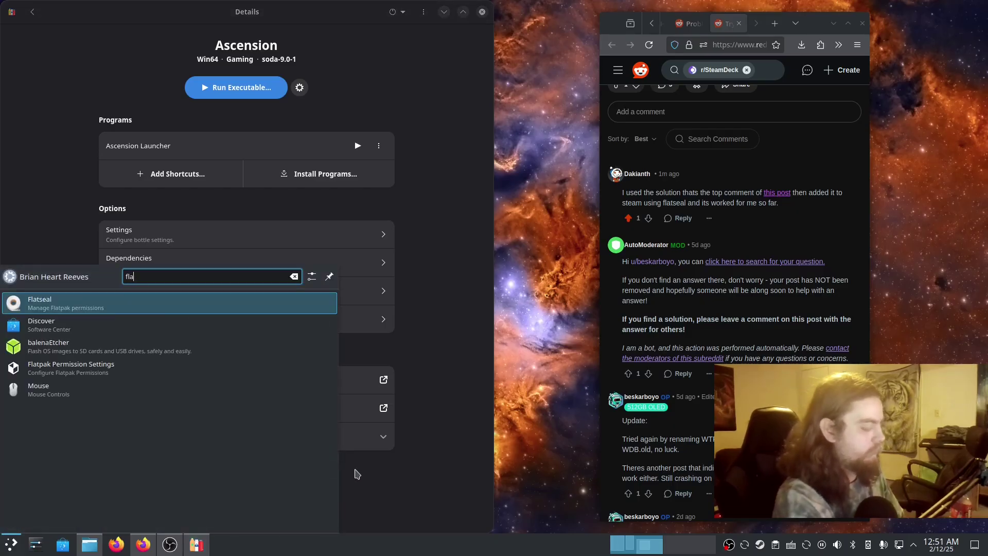
pyautogui.press('Return')
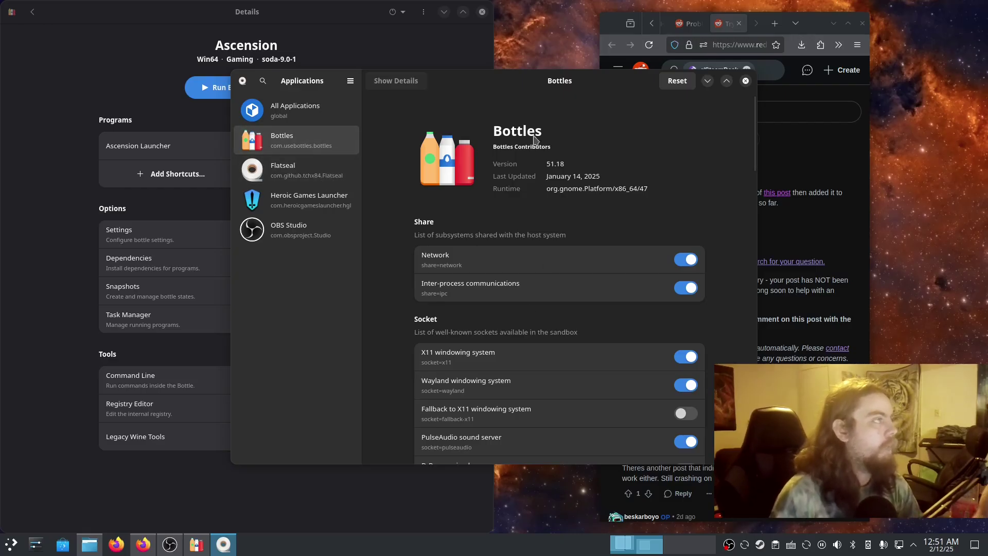
pyautogui.scroll(-5, 635, 198)
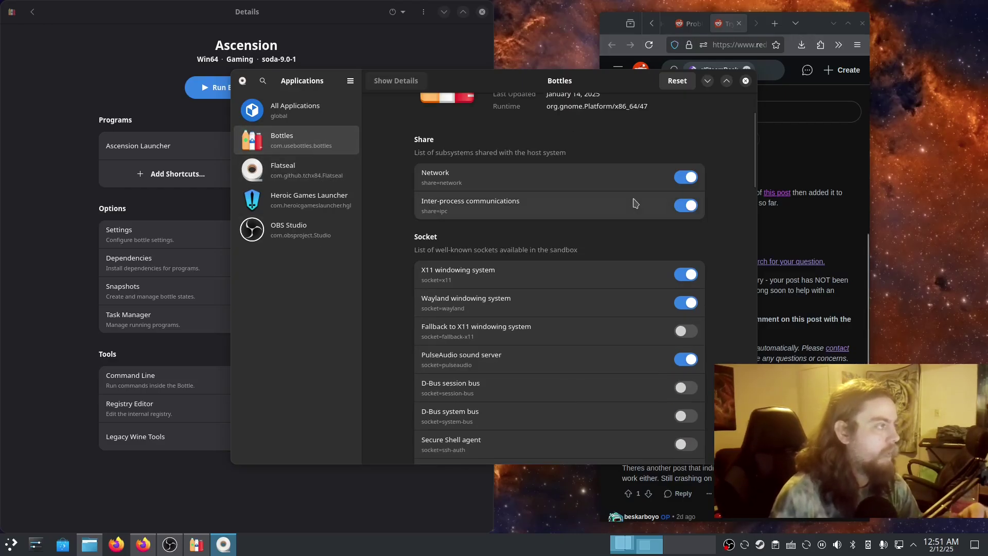
pyautogui.scroll(-4, 650, 283)
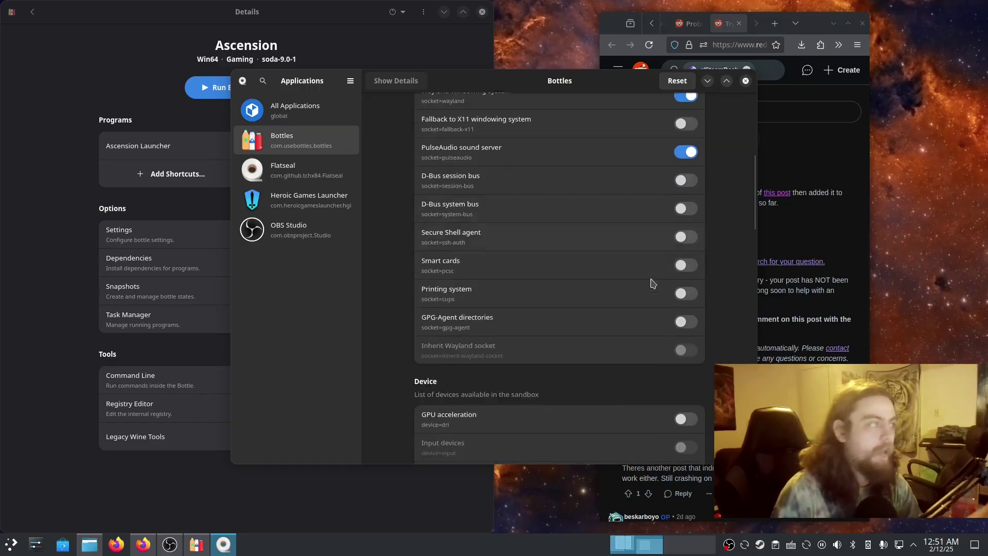
pyautogui.scroll(-11, 631, 312)
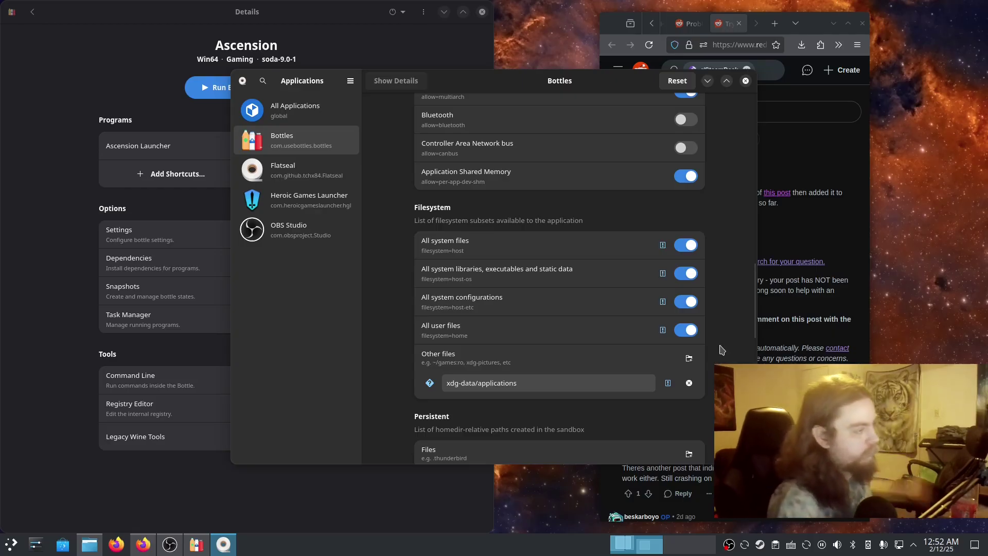
pyautogui.click(746, 81)
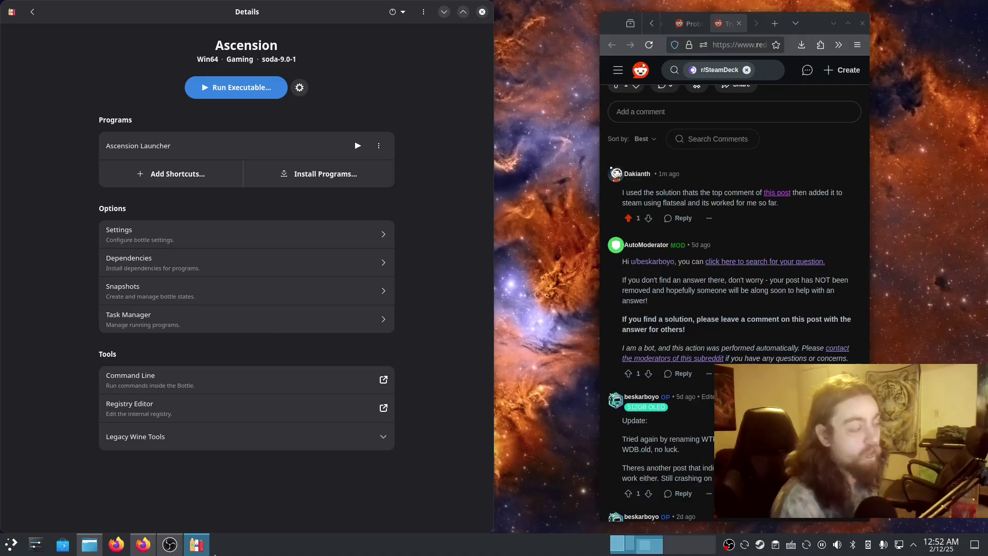
# Reopen the Ascension bottle, close Bottles, and drag the Ascension Launcher icon below Battle.net.
pyautogui.click(189, 550)
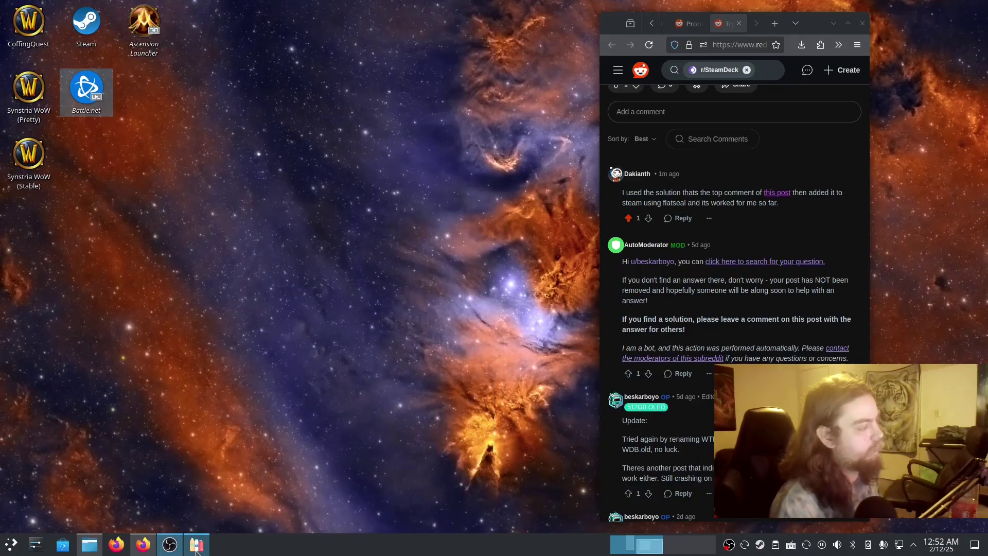
pyautogui.click(201, 548)
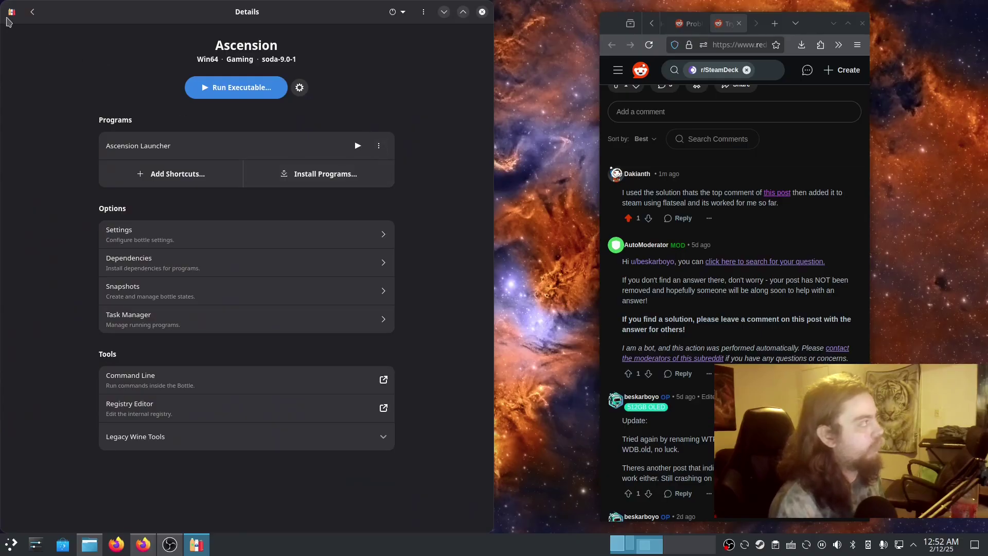
pyautogui.click(32, 12)
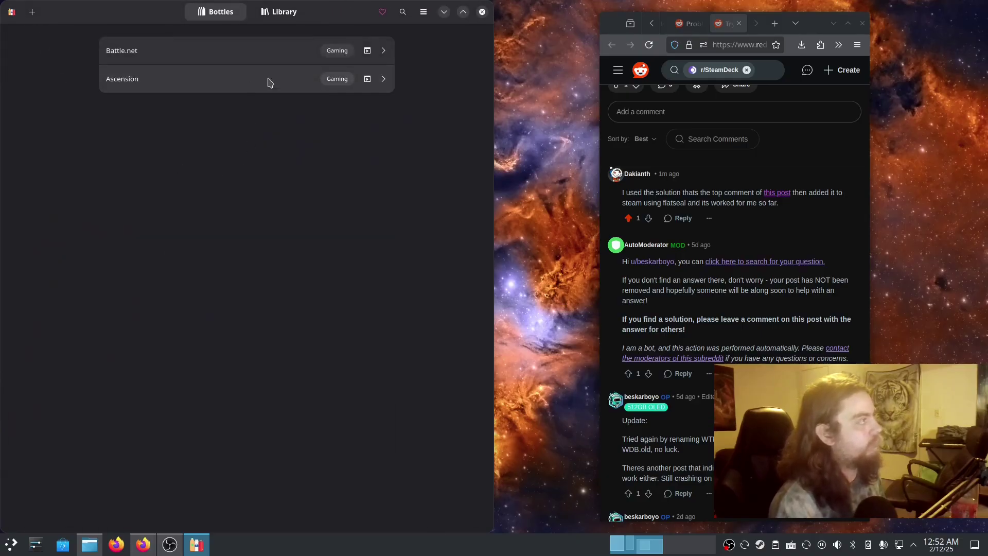
pyautogui.click(383, 80)
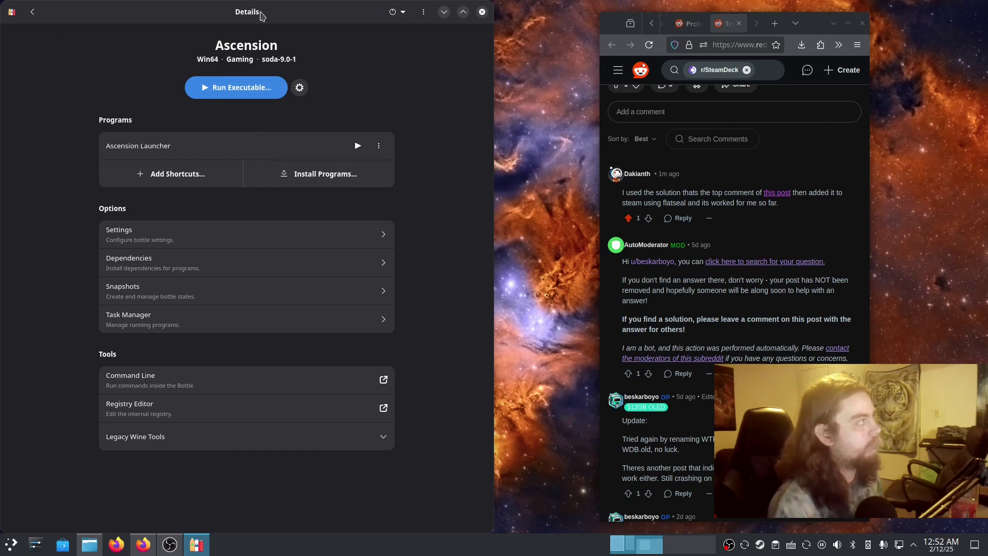
pyautogui.click(482, 12)
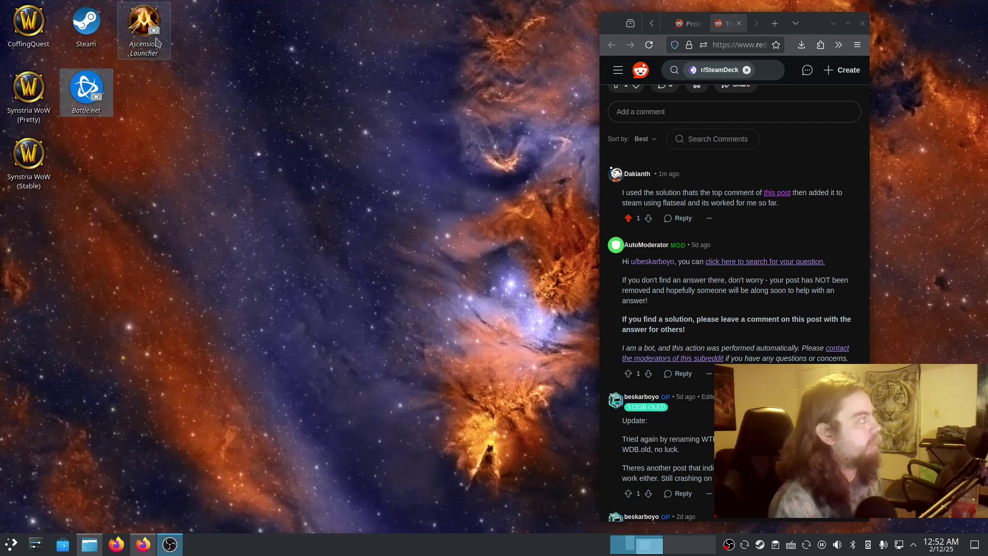
pyautogui.moveTo(148, 26); pyautogui.dragTo(91, 159)
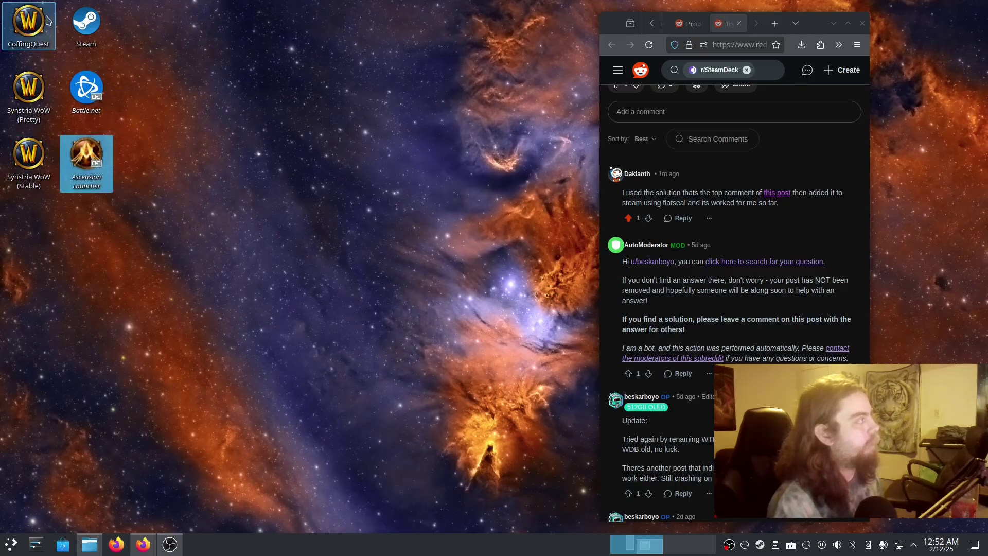
pyautogui.doubleClick(76, 173)
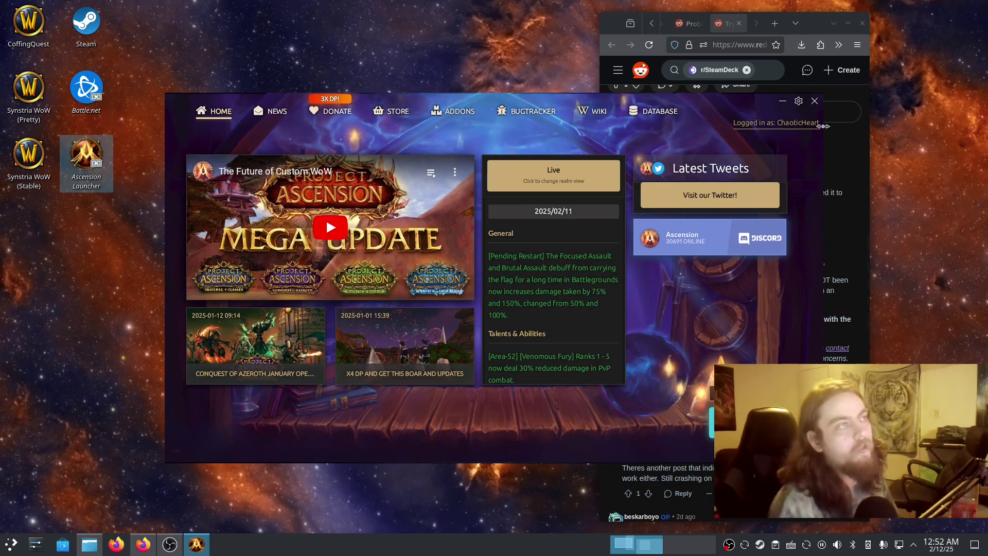
# Close the Ascension launcher, start Steam, browse two library entries, then close the Steam window.
pyautogui.click(814, 101)
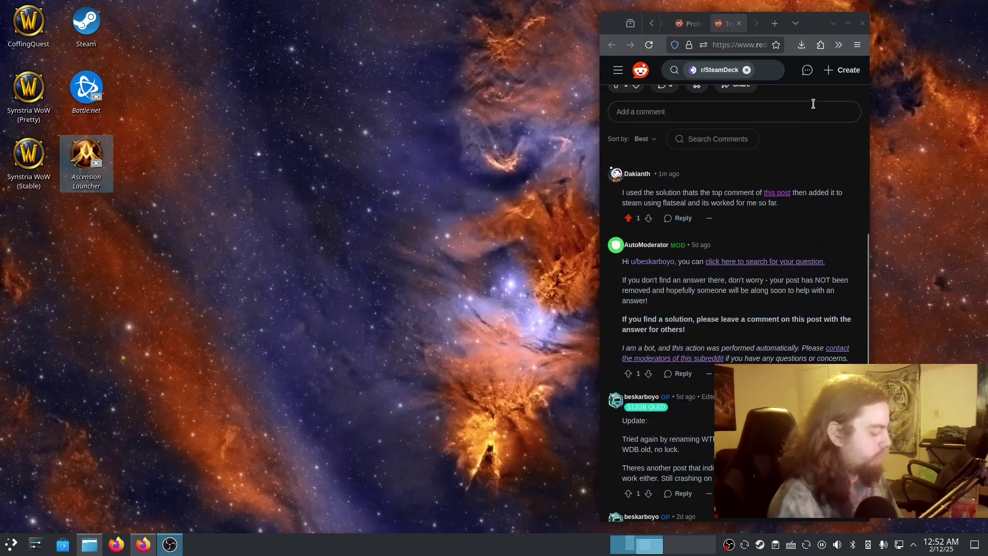
pyautogui.press('super')
pyautogui.write('stea')
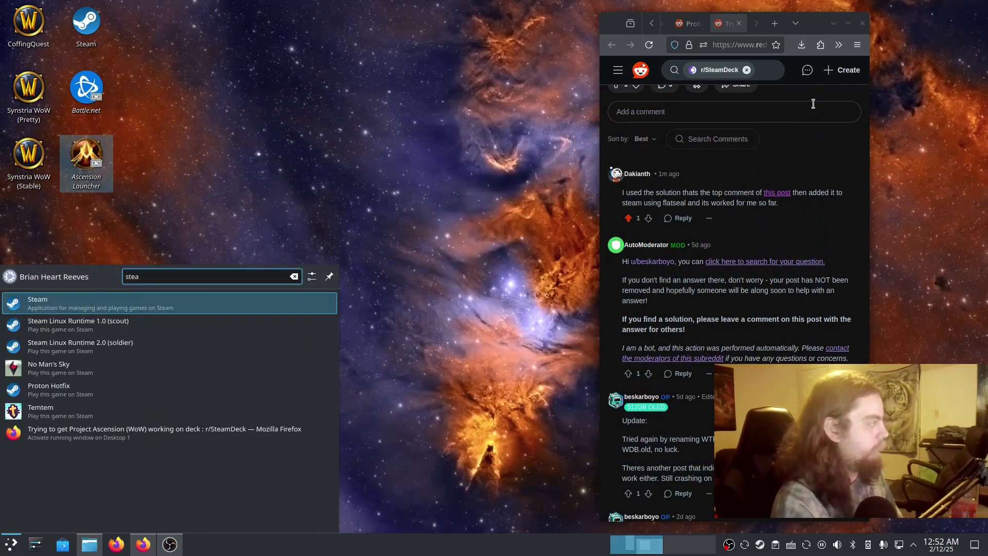
pyautogui.press('Return')
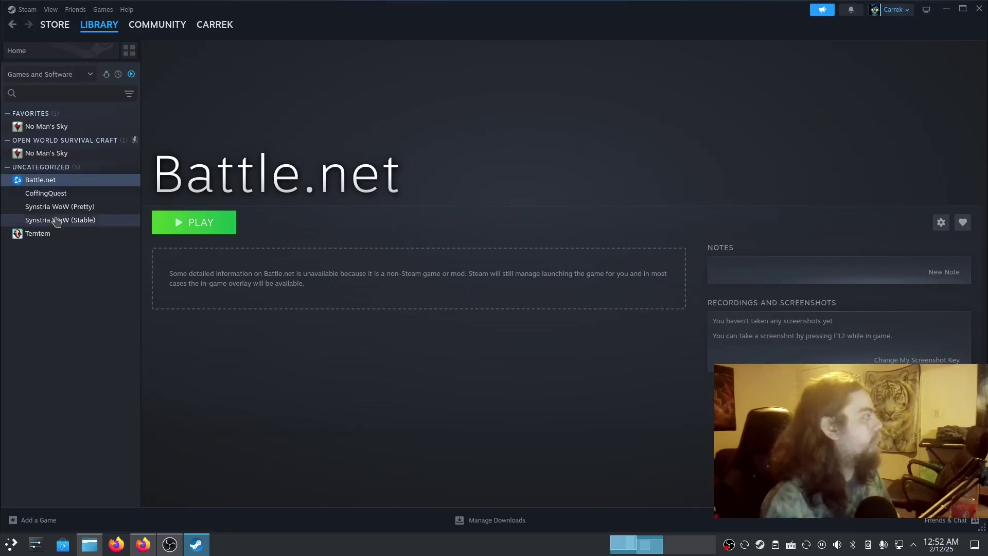
pyautogui.click(58, 193)
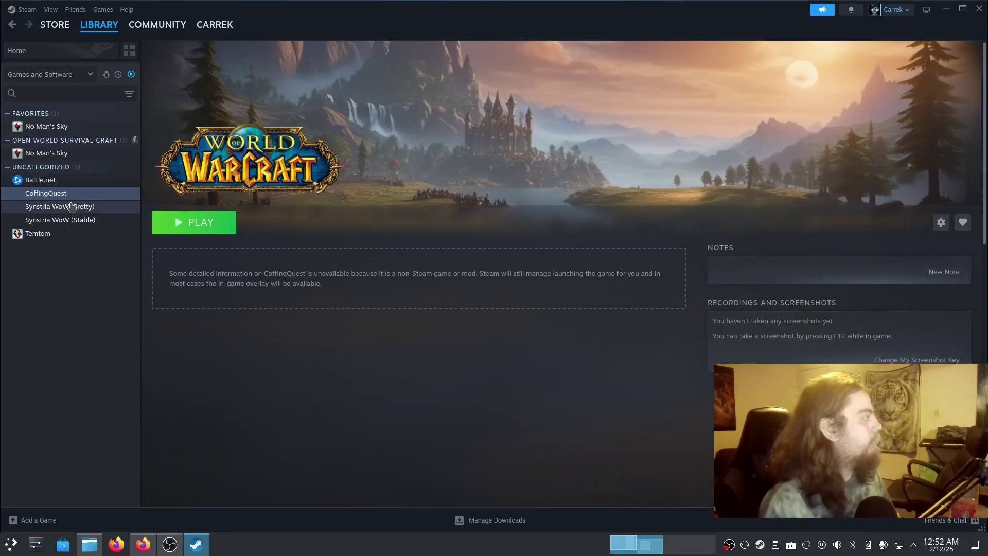
pyautogui.click(71, 206)
pyautogui.click(979, 8)
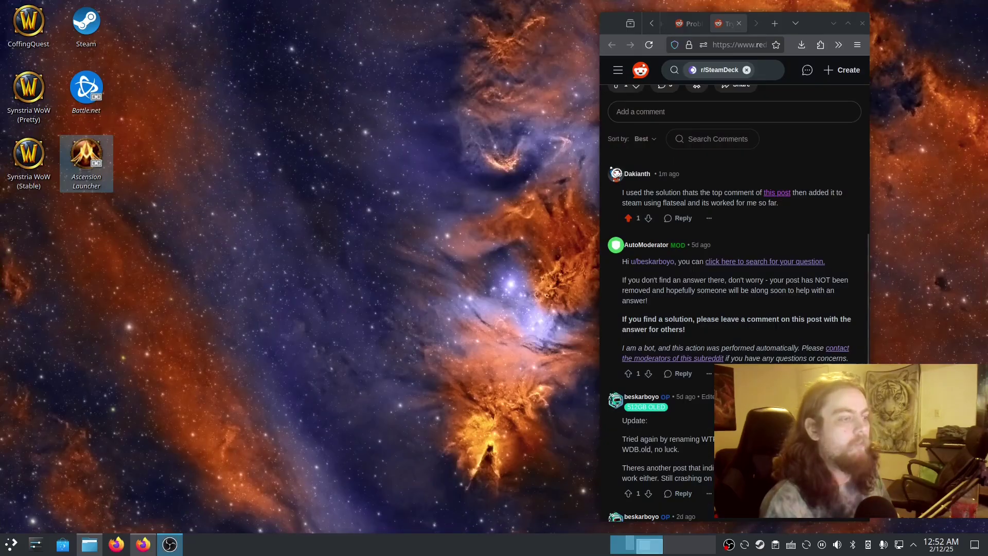
# Exit Steam from its tray icon and relaunch it from the application search.
pyautogui.click(915, 543)
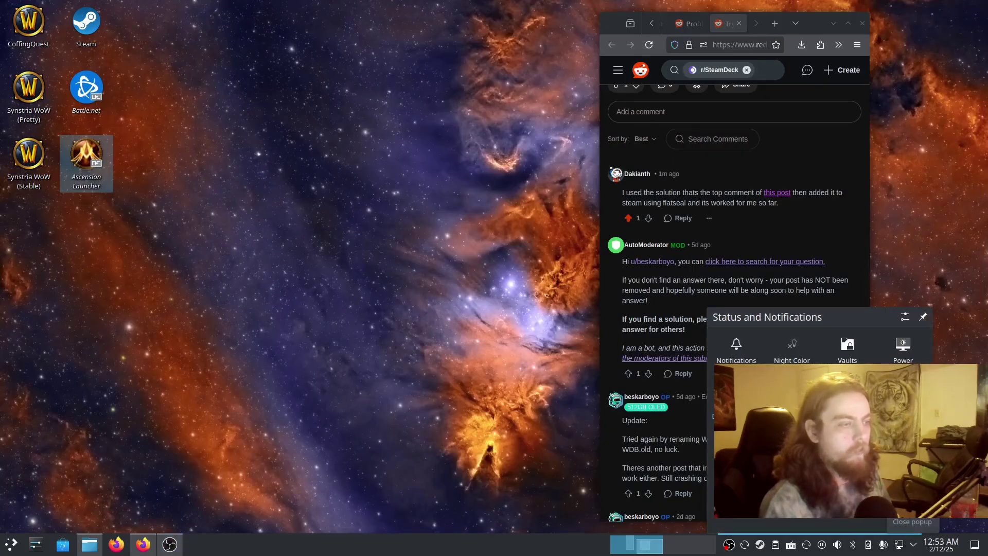
pyautogui.click(914, 545)
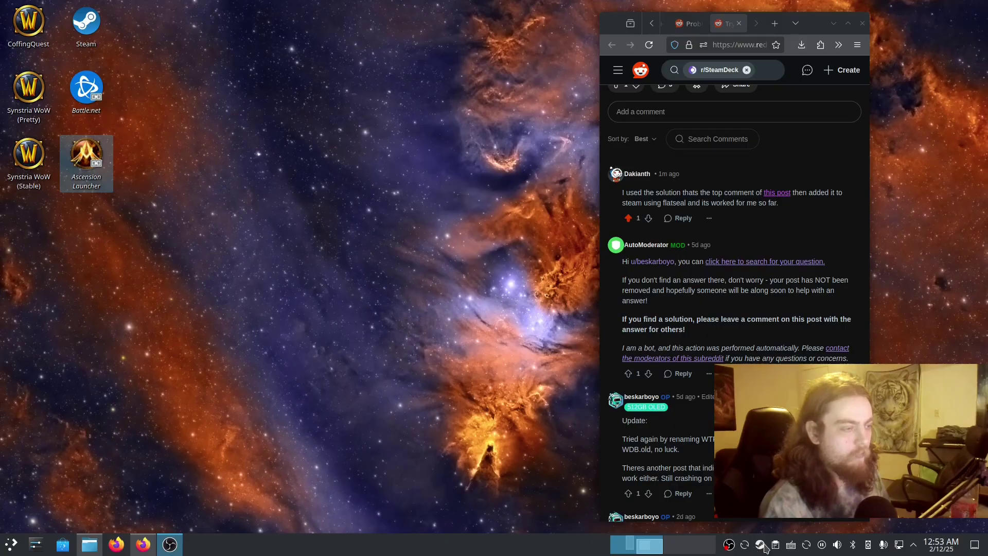
pyautogui.rightClick(765, 547)
pyautogui.click(760, 530)
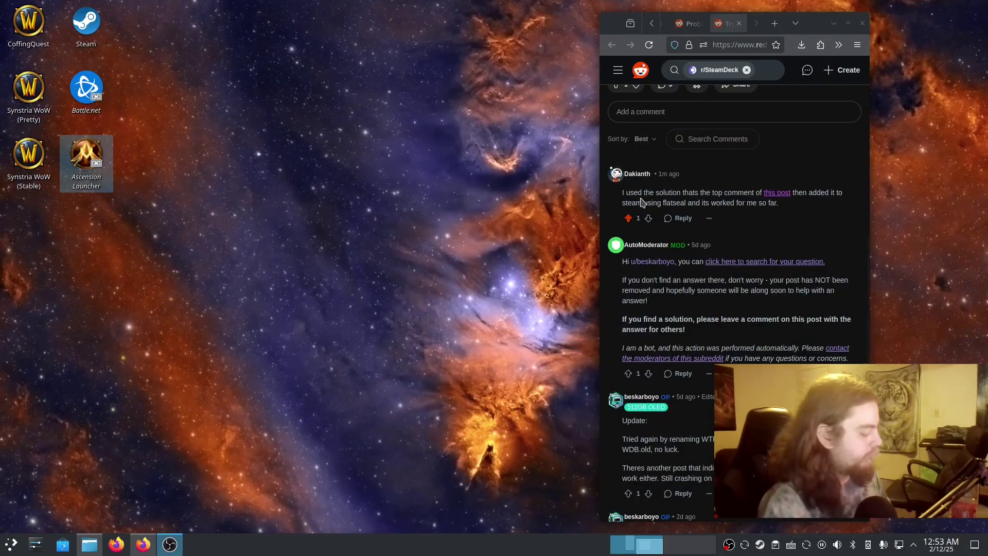
pyautogui.press('super')
pyautogui.write('st')
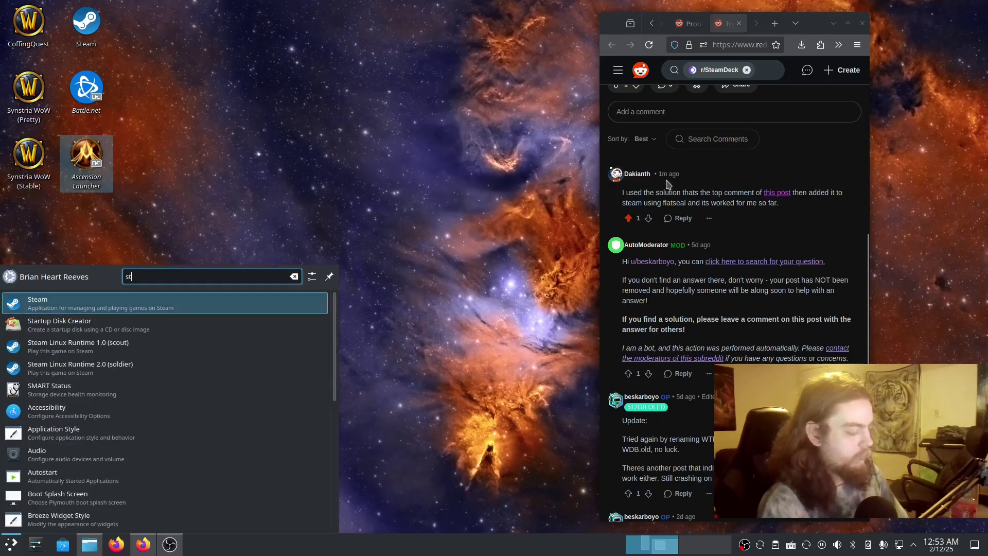
pyautogui.press('Return')
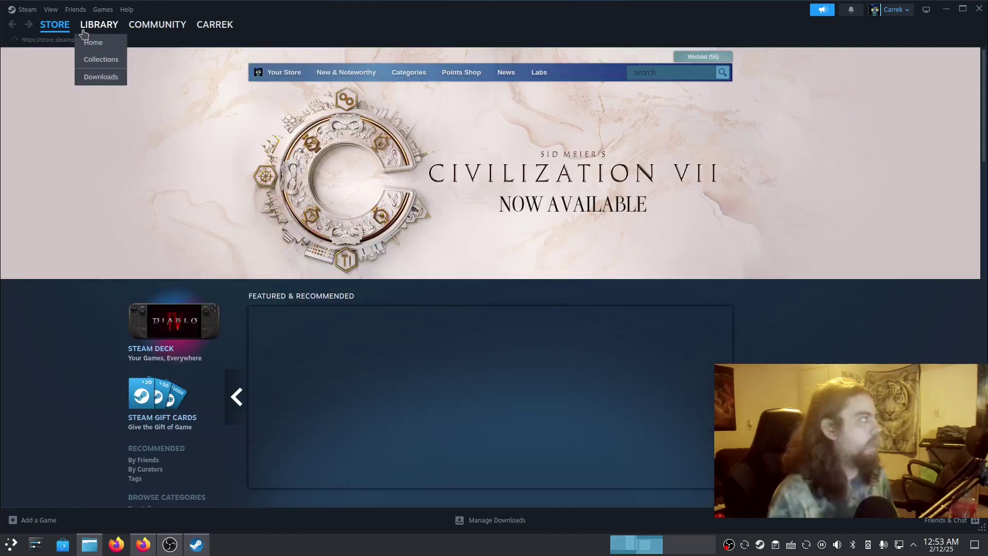
# Open the Steam Library and select Ascension Launcher's page in the sidebar.
pyautogui.click(99, 25)
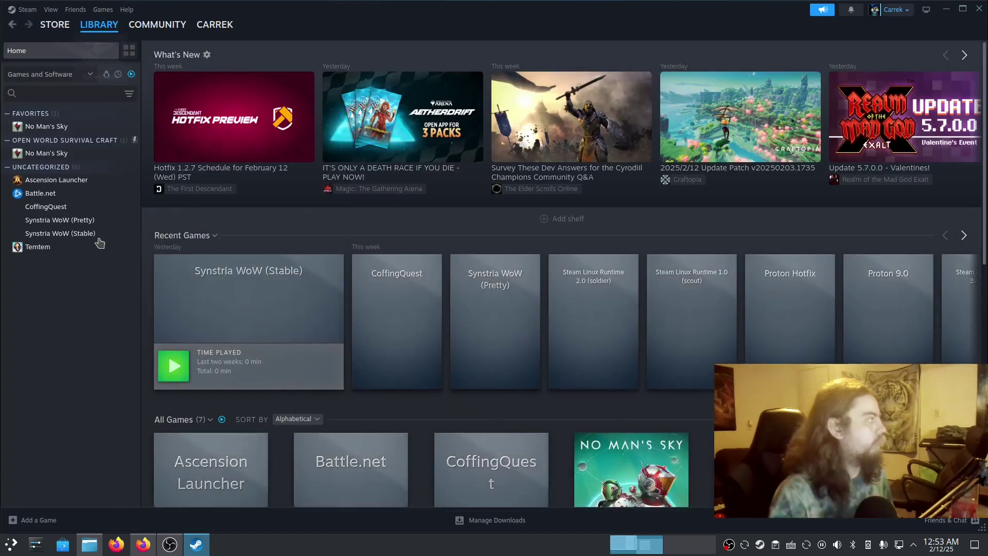
pyautogui.click(74, 180)
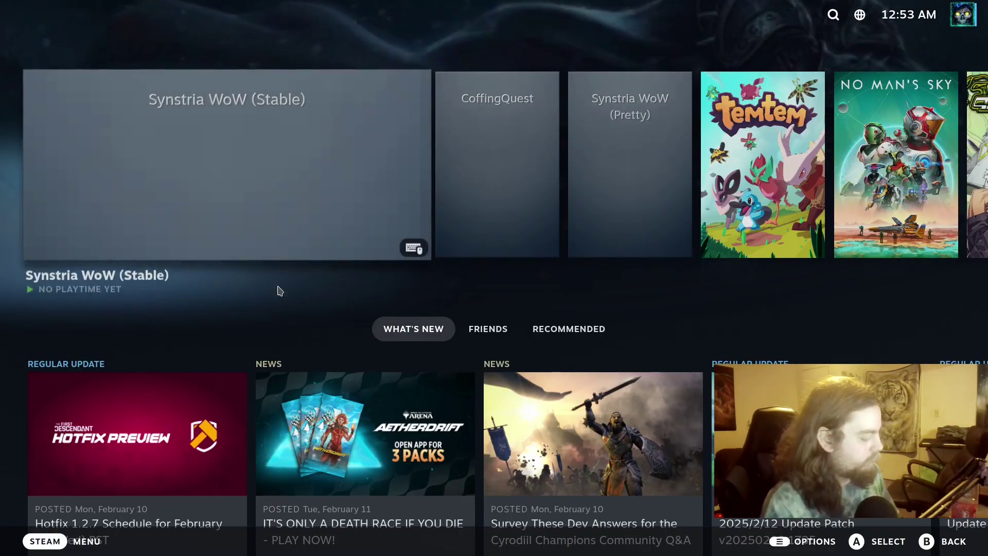
# Show the Non-Steam games in the Big Picture library, then exit Big Picture via Power.
pyautogui.click(51, 546)
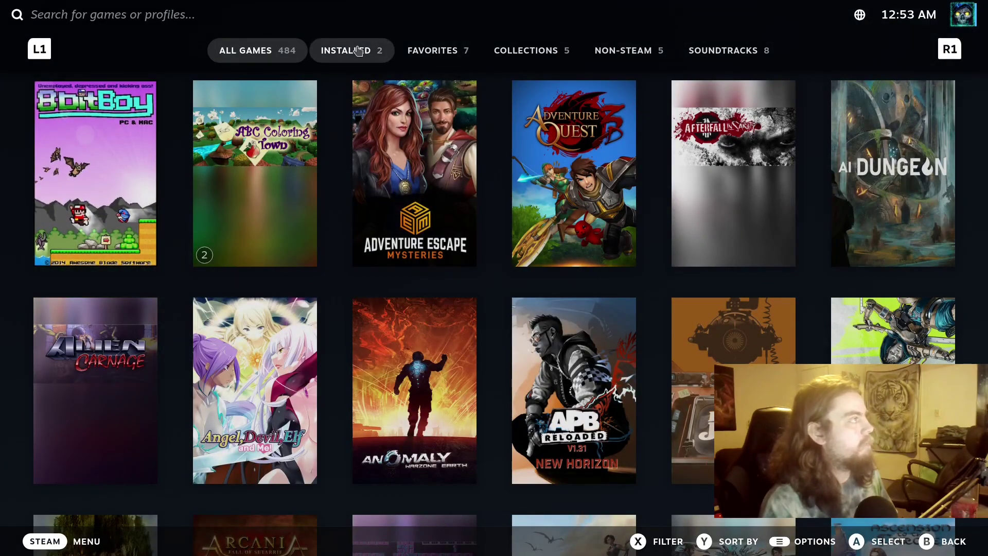
pyautogui.click(622, 49)
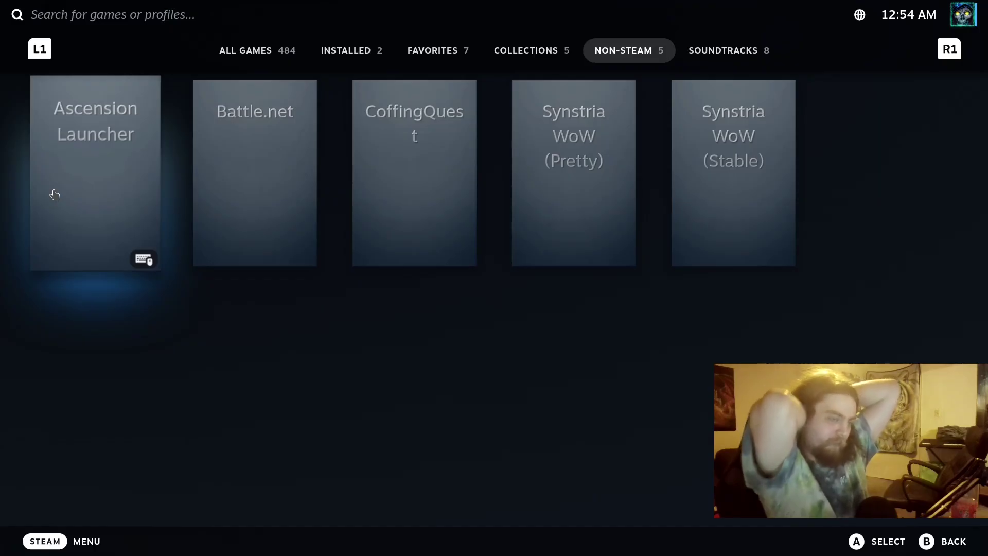
pyautogui.click(45, 541)
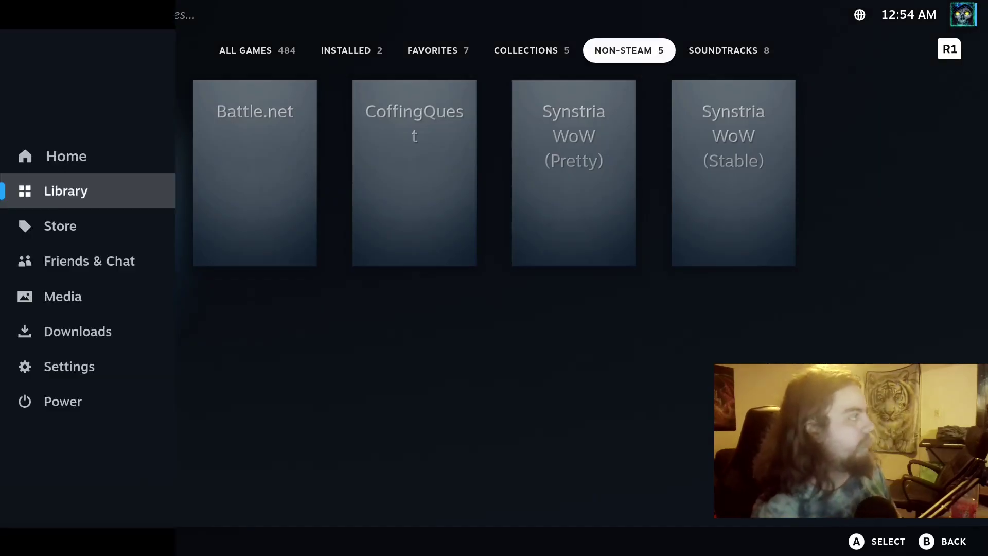
pyautogui.click(67, 156)
pyautogui.click(74, 414)
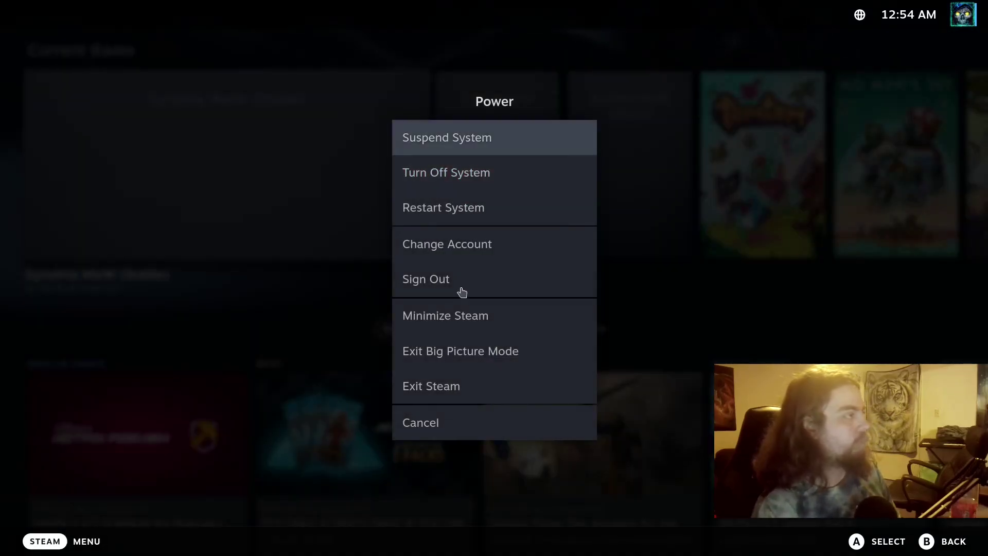
pyautogui.click(486, 352)
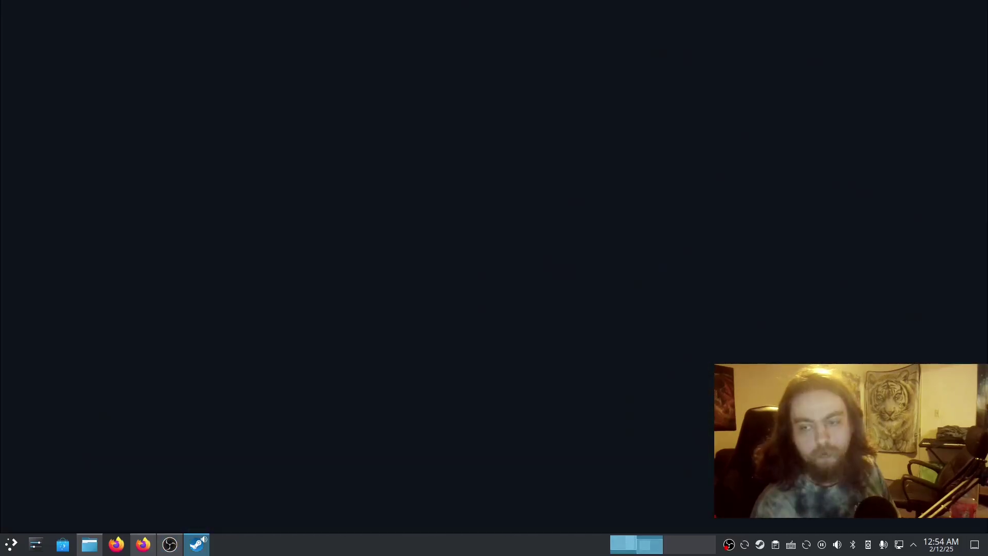